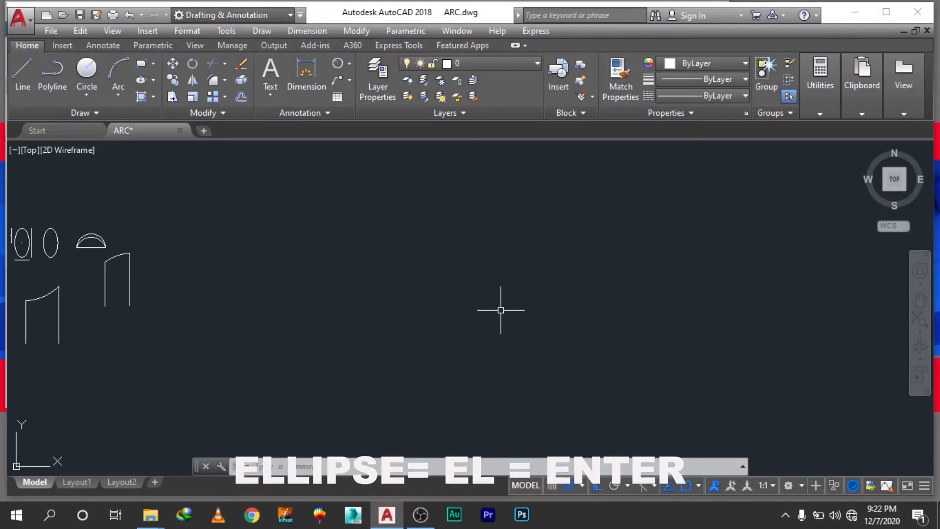
Step: Draw an axis-endpoint ellipse in the empty area beside the existing shapes, with a 100' vertical axis and 25' half-width
middle_click_drag(343, 330, 422, 334)
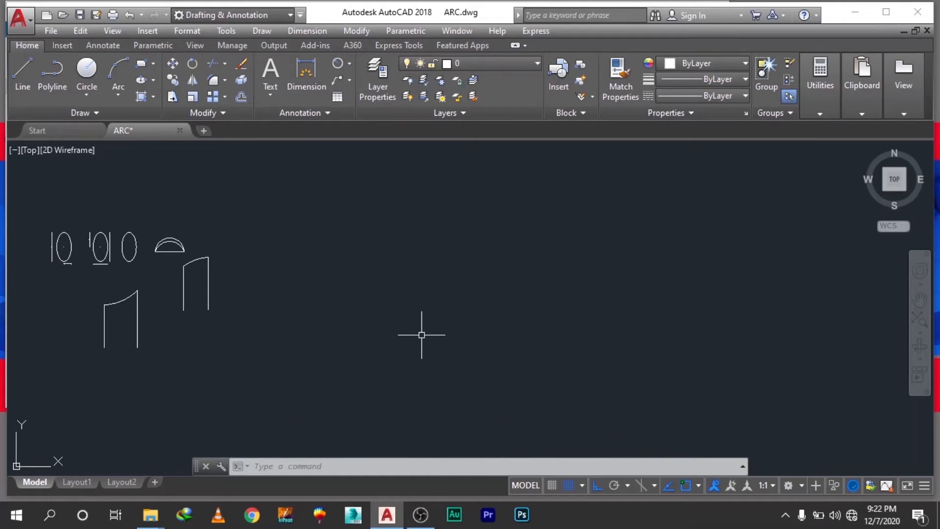
scroll(422, 335, "up", 2)
type("el")
key("Return")
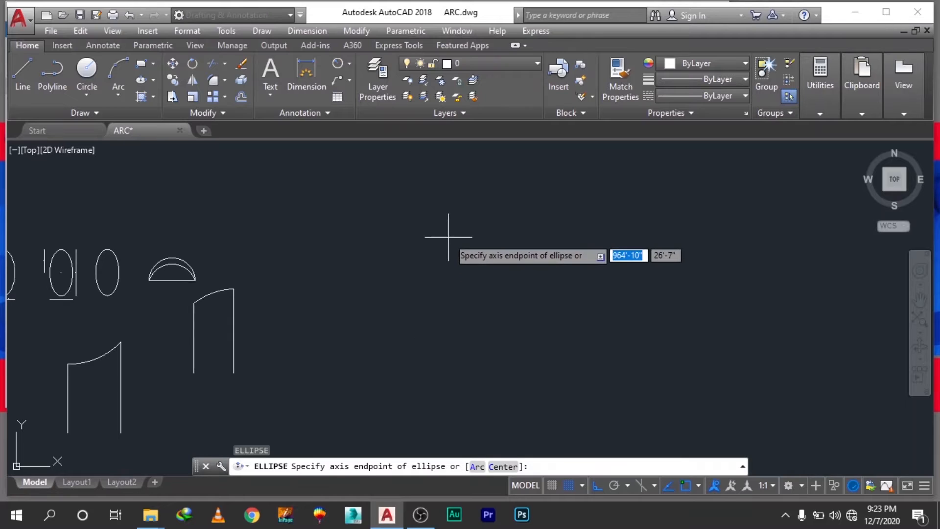
left_click(448, 237)
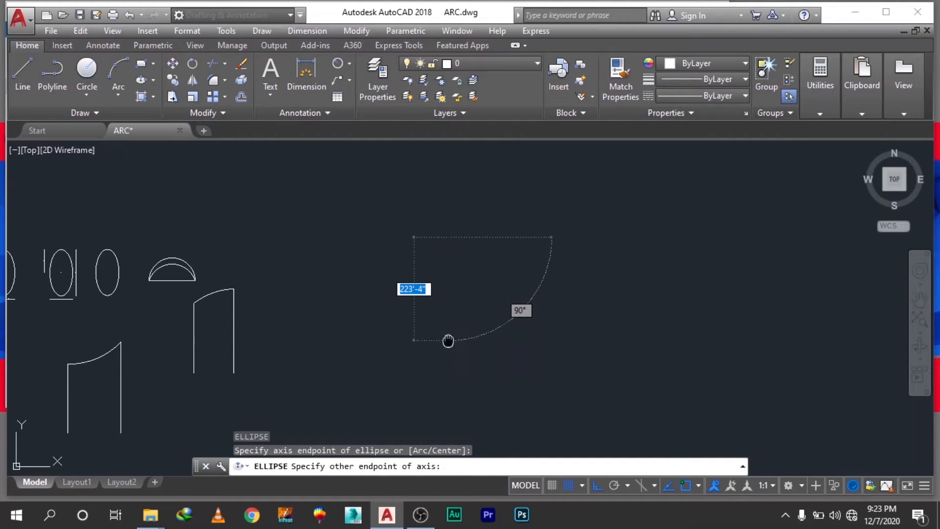
middle_click_drag(448, 341, 451, 304)
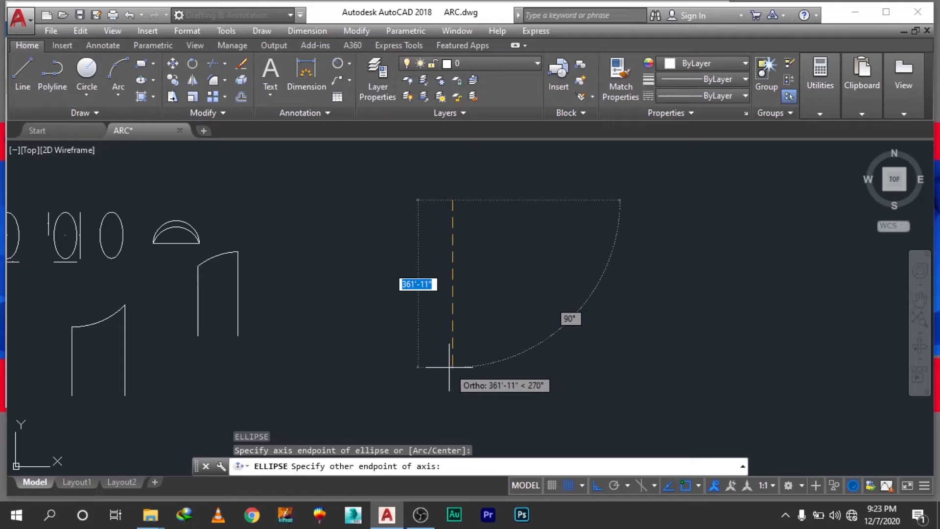
type("100'")
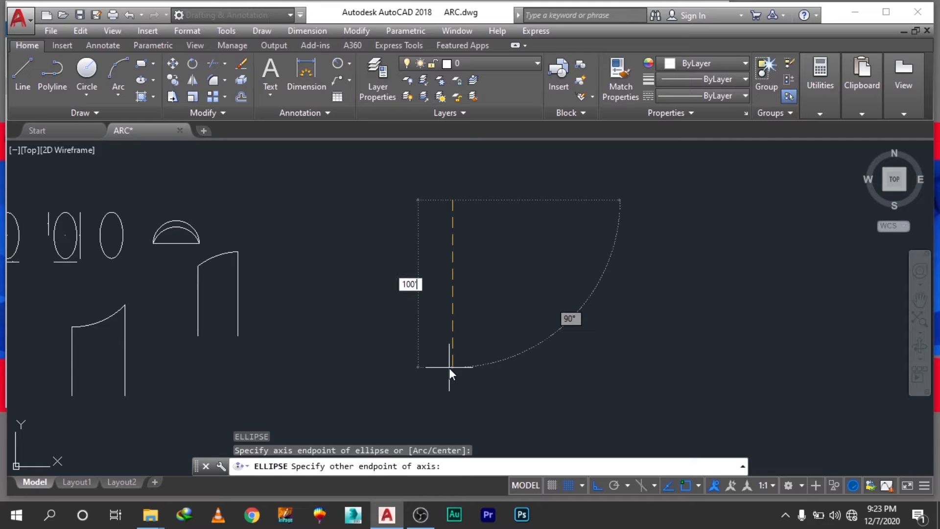
key("Return")
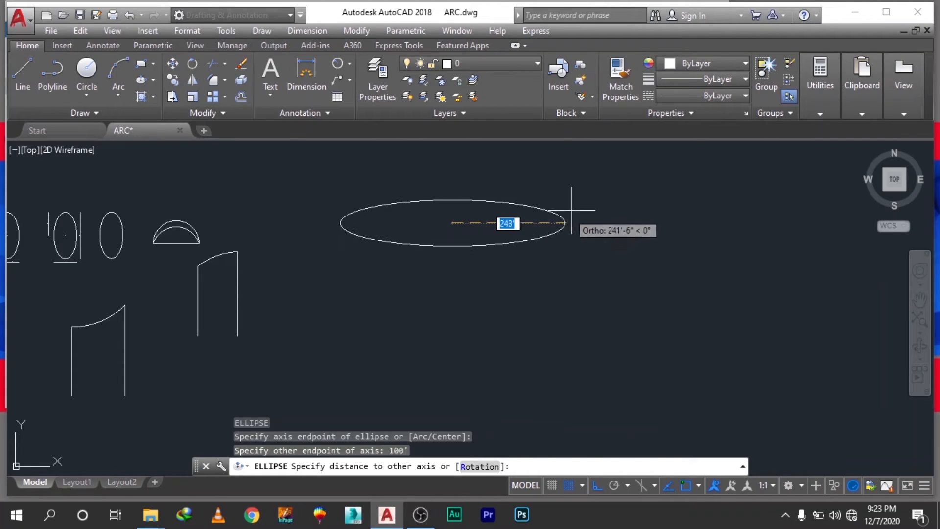
mouse_move(579, 206)
middle_mouse_down()
mouse_move(598, 267)
mouse_move(571, 287)
mouse_move(562, 220)
middle_mouse_up()
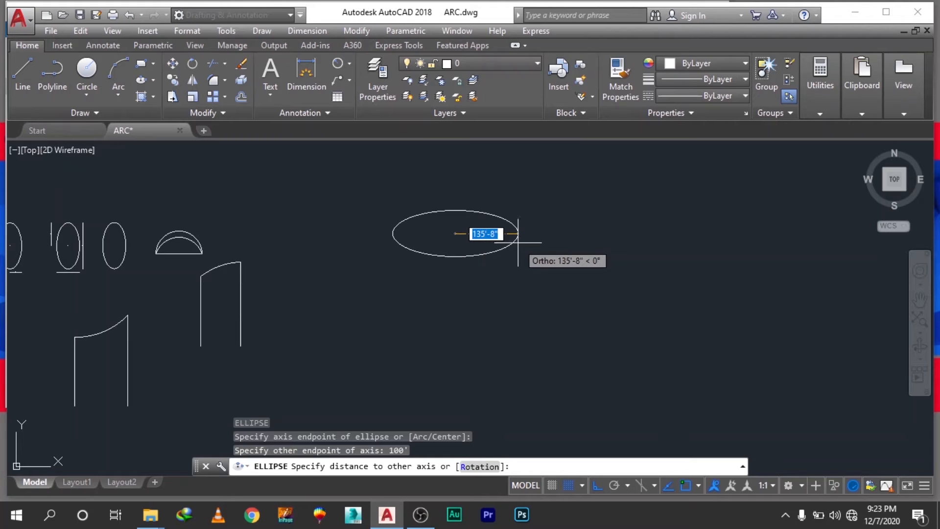
type("25")
key("Return")
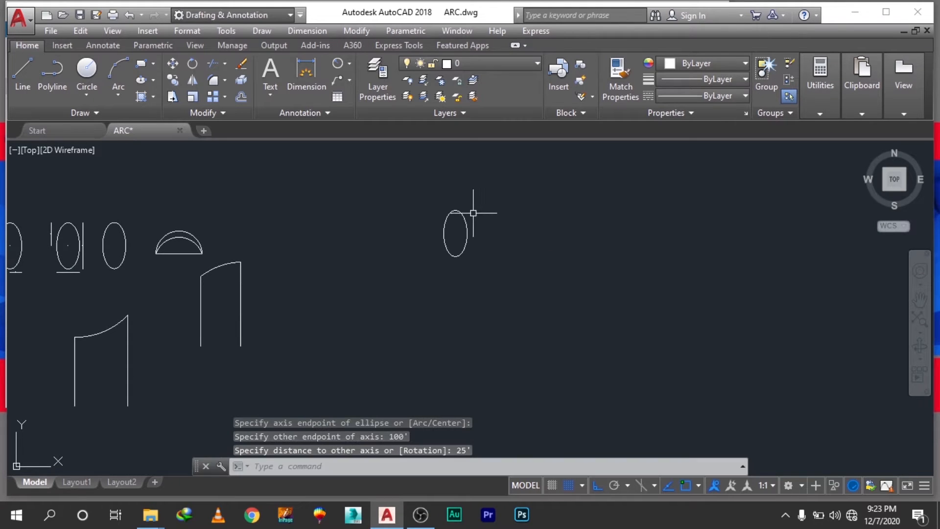
Step: Dimension the ellipse's horizontal half-axis from its centre to the right quadrant, placing the dimension line below the ellipse
middle_click_drag(473, 213, 543, 216)
scroll(540, 210, "up", 5)
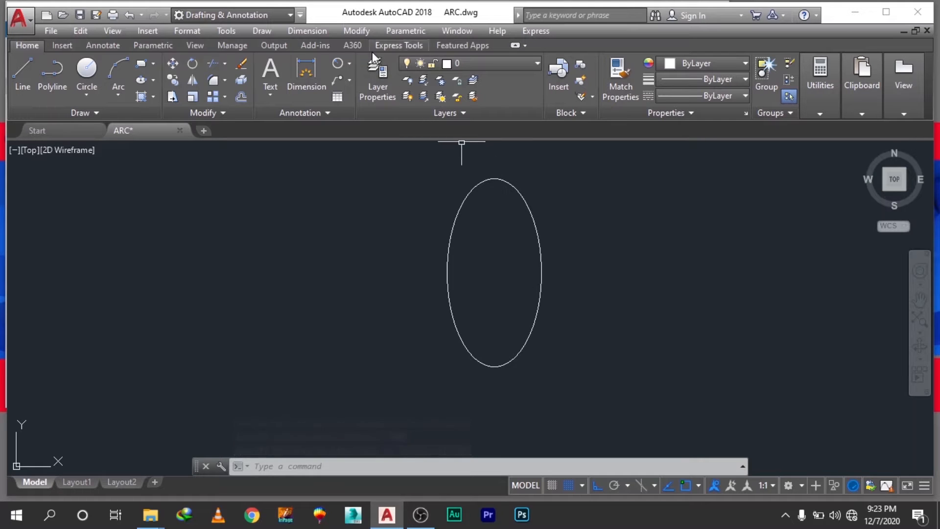
left_click(306, 73)
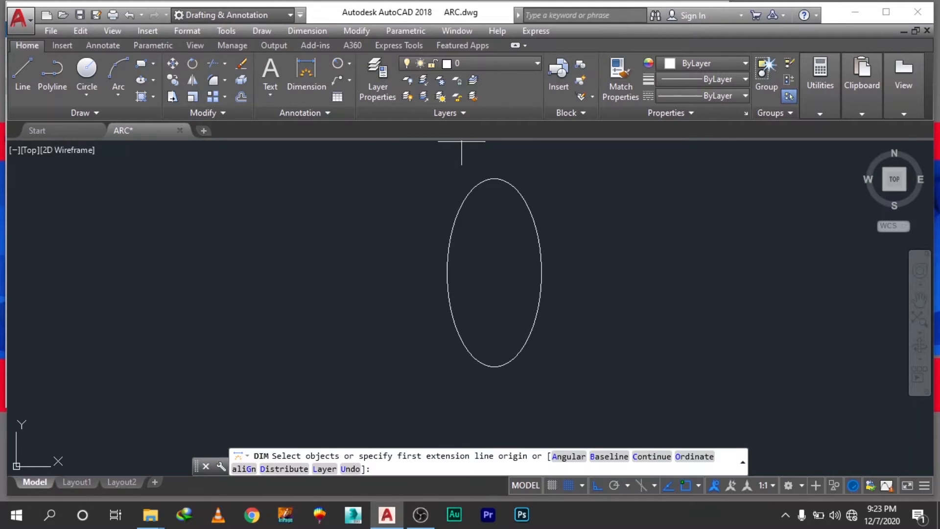
left_click(494, 273)
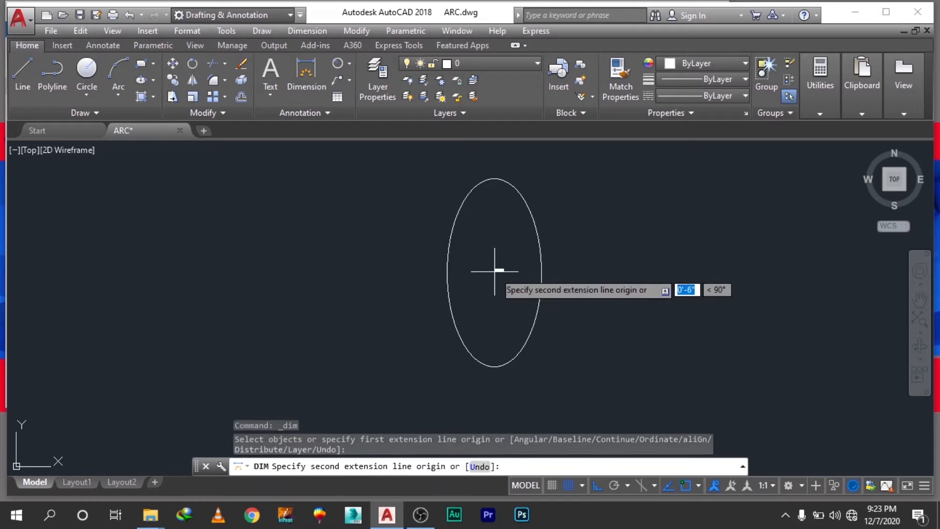
left_click(541, 273)
left_click(494, 378)
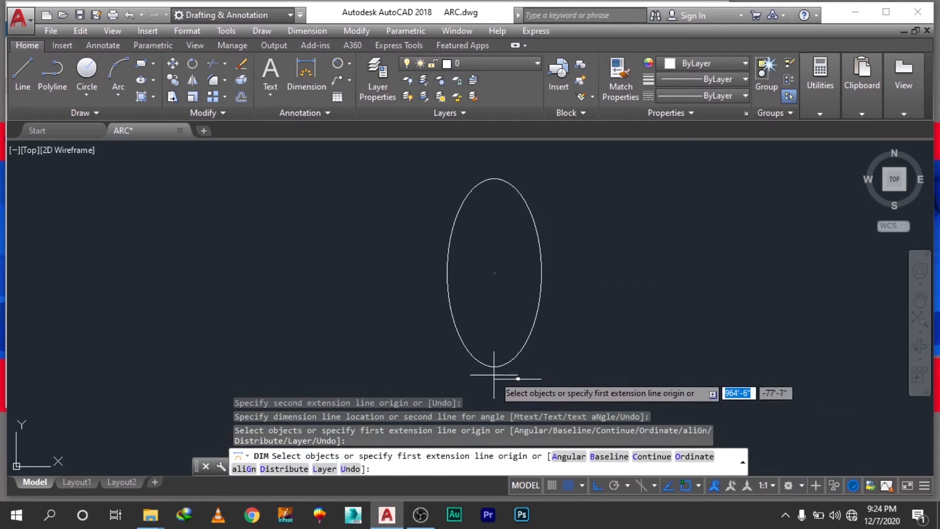
Step: Dimension the ellipse's full vertical axis between its bottom and top quadrants, placing the dimension line left of the ellipse
left_click(494, 367)
left_click(494, 178)
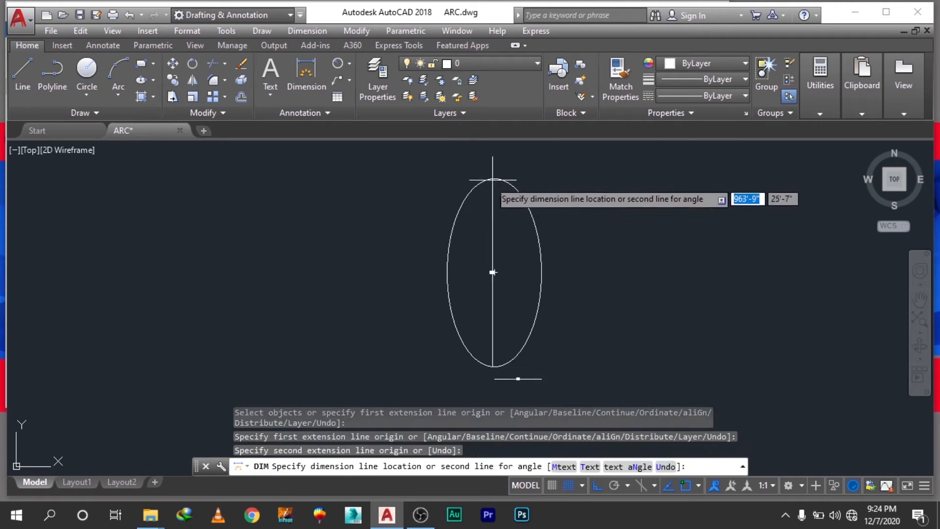
left_click(431, 190)
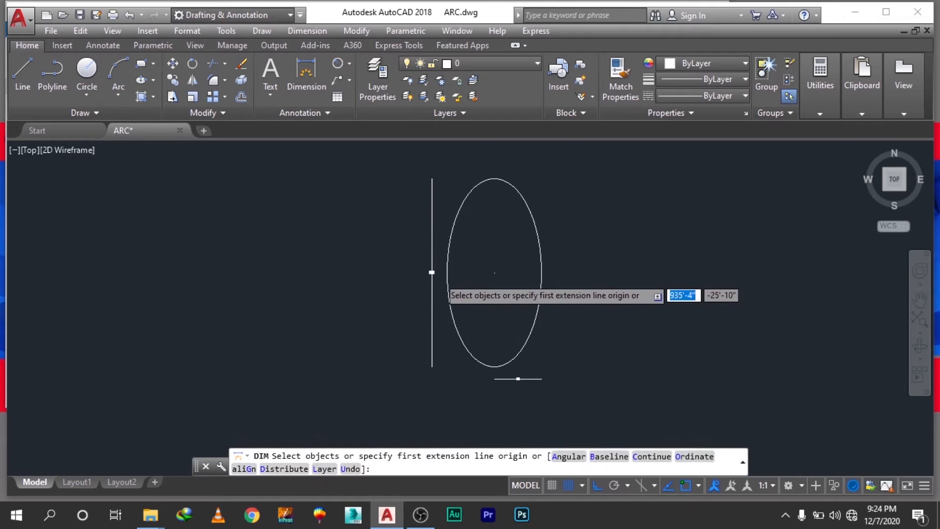
Step: Examine the vertical and horizontal dimension texts of the ellipse up close and end dimensioning
scroll(436, 279, "up", 8)
scroll(358, 238, "down", 8)
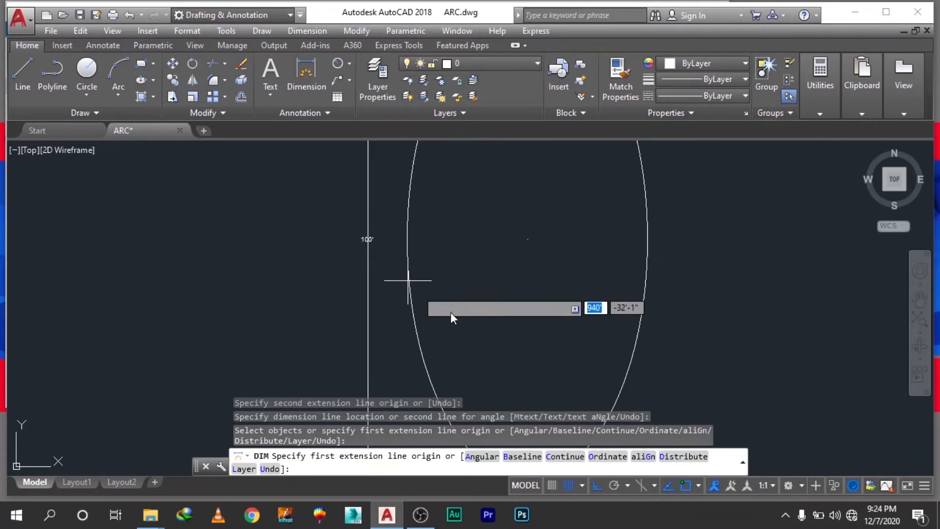
mouse_move(500, 336)
middle_mouse_down()
mouse_move(520, 360)
mouse_move(494, 286)
middle_mouse_up()
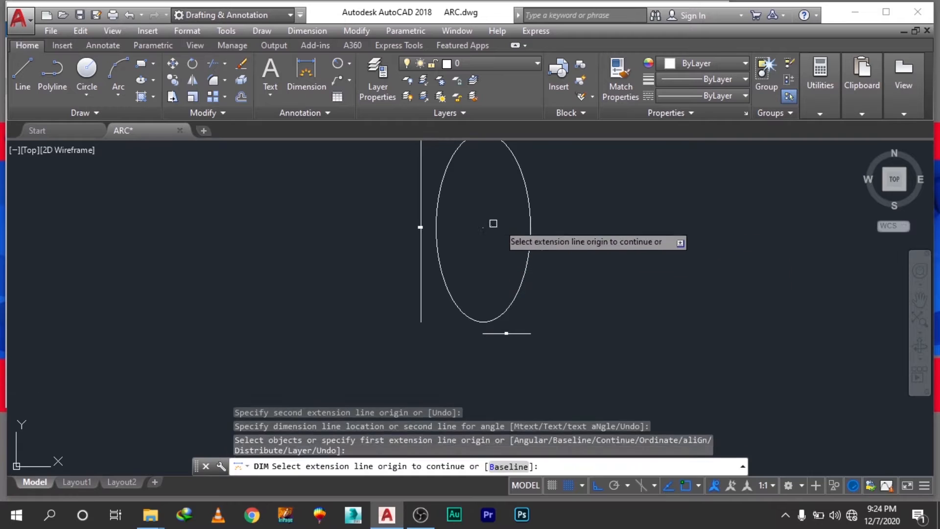
scroll(512, 344, "up", 2)
scroll(509, 341, "up", 3)
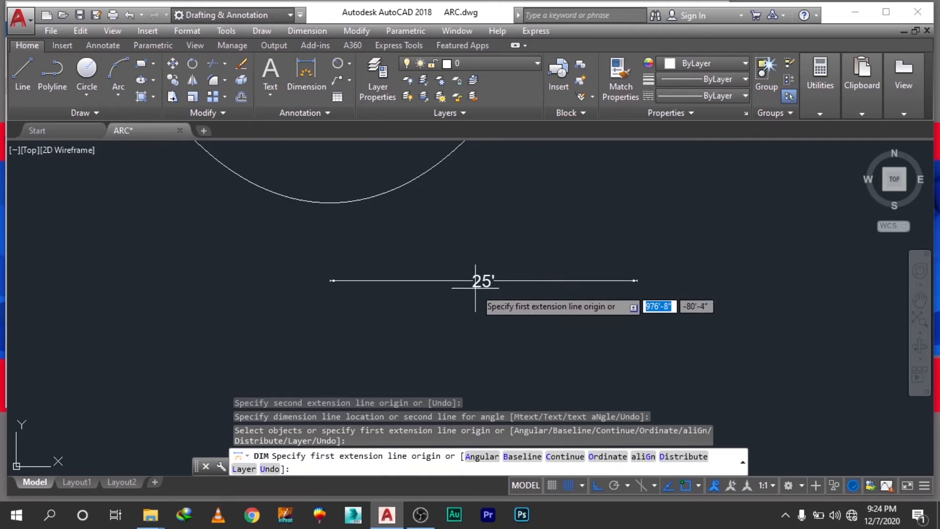
scroll(494, 297, "down", 4)
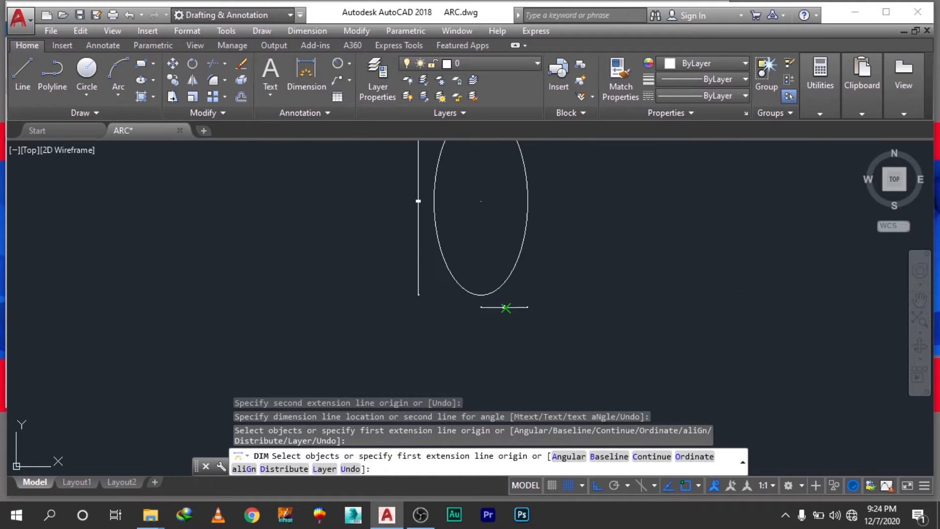
middle_click_drag(518, 244, 487, 293)
scroll(549, 293, "down", 1)
middle_click_drag(550, 294, 379, 301)
key("Escape")
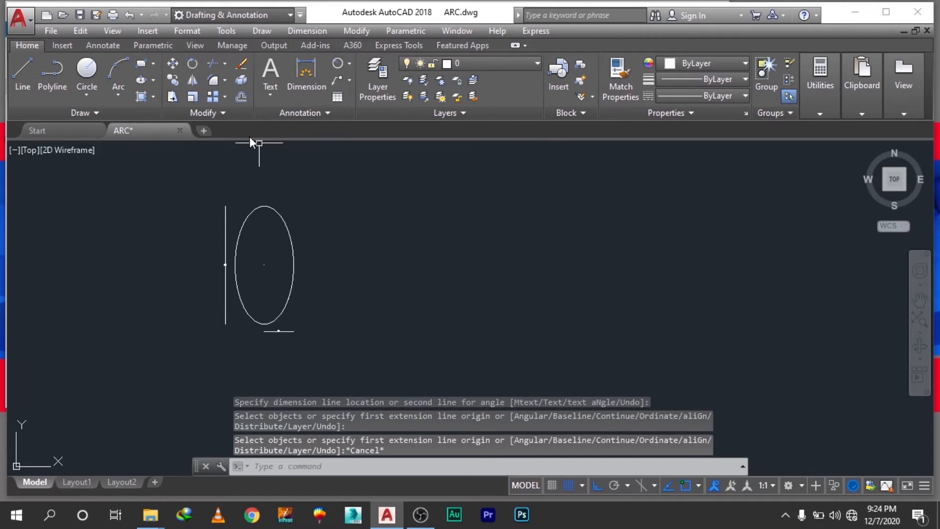
Step: Draw a second ellipse by its centre, right of the dimensioned one, with a 50' vertical half-axis and 25' horizontal half-axis
type("el")
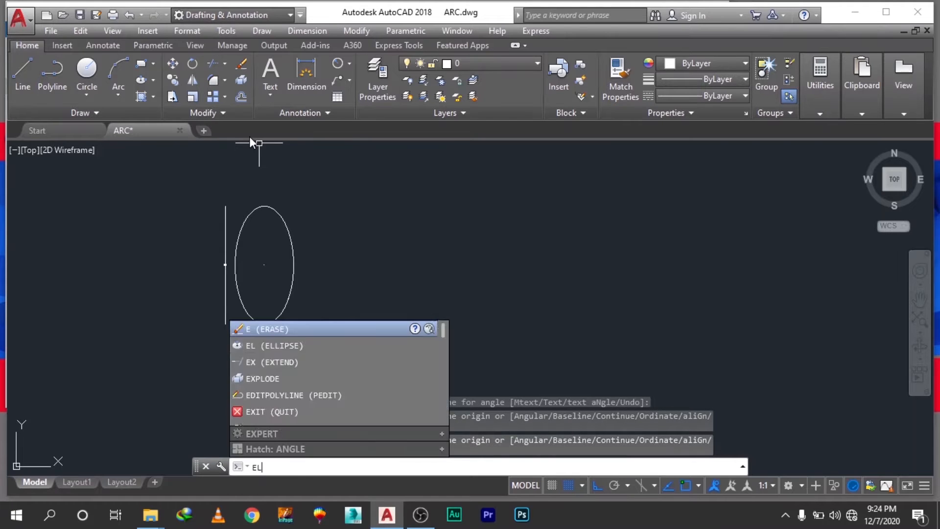
key("Return")
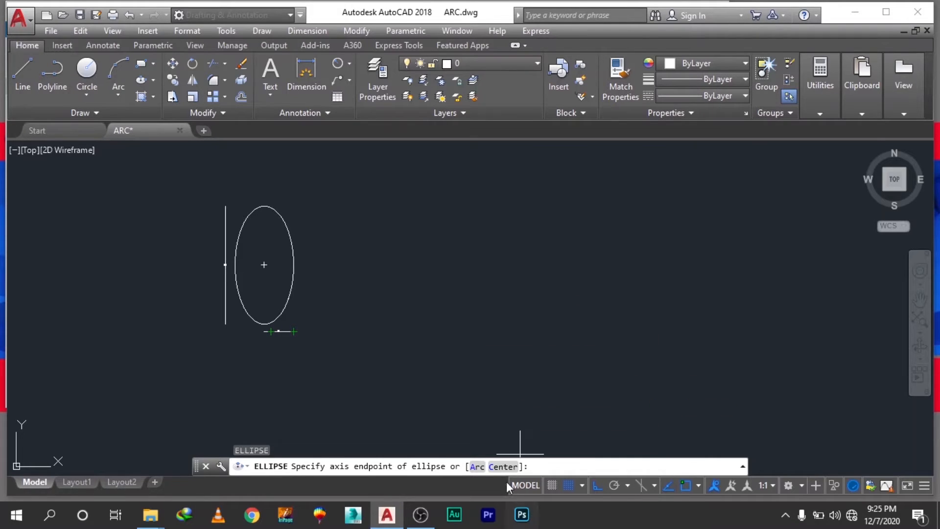
left_click(503, 467)
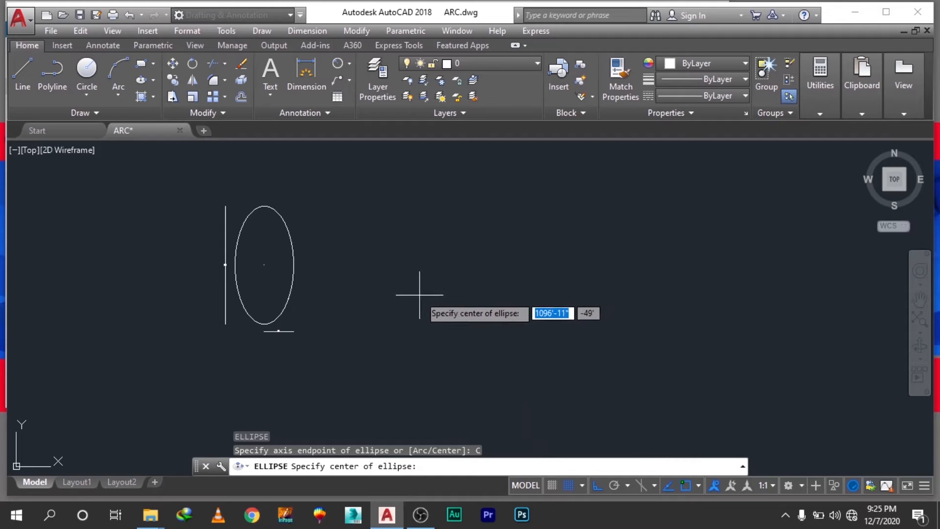
left_click(417, 262)
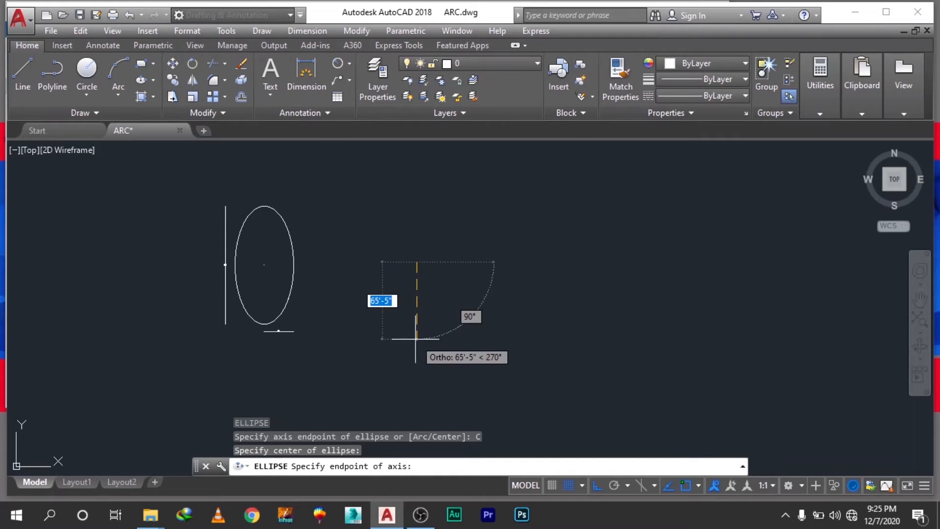
type("50'")
key("Return")
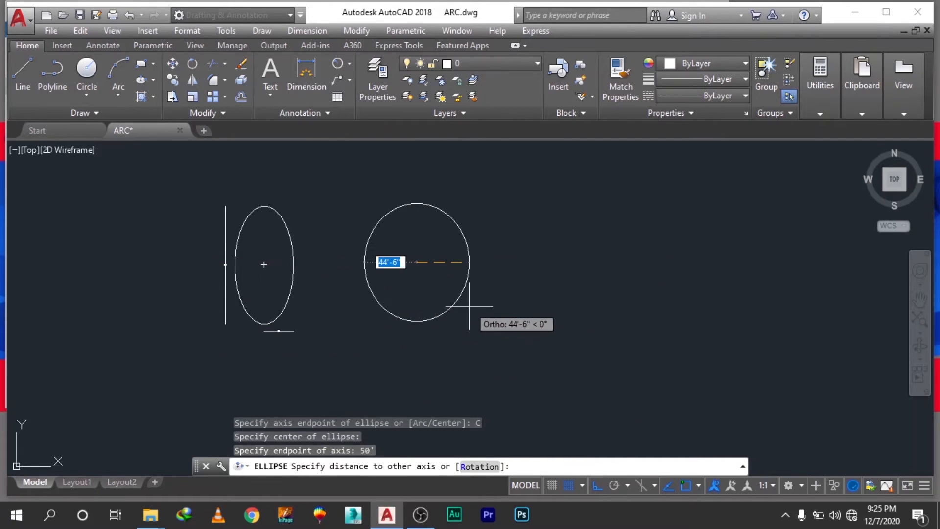
type("25'")
key("Return")
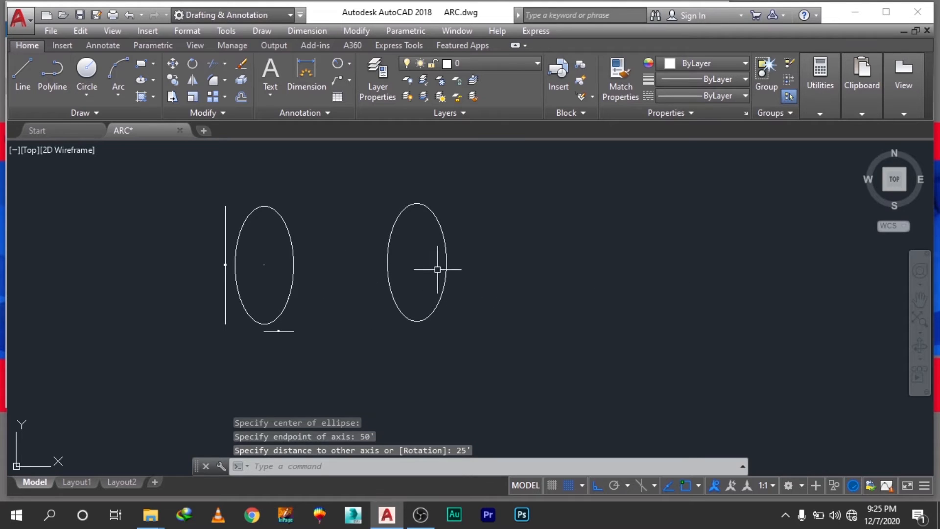
Step: Dimension the second ellipse's vertical half-axis from its centre to the bottom quadrant, placing the dimension line on its left
left_click(300, 76)
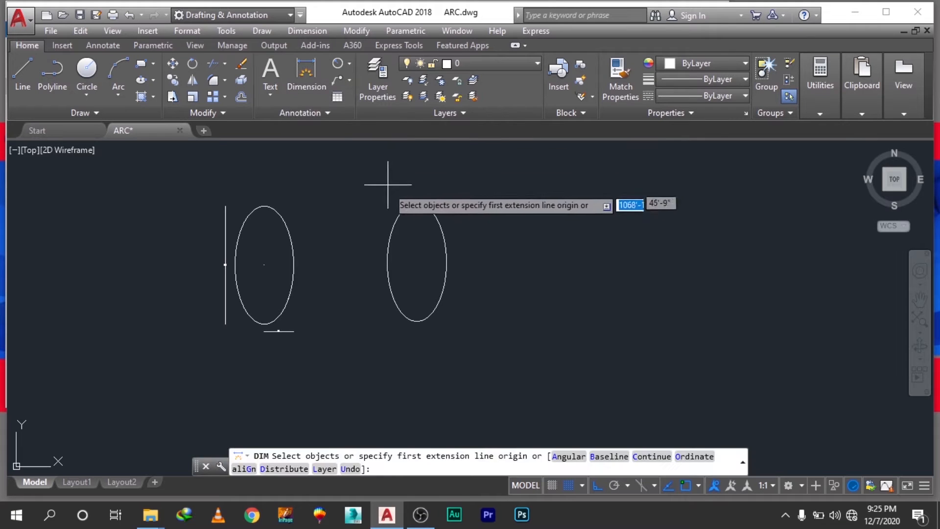
left_click(416, 262)
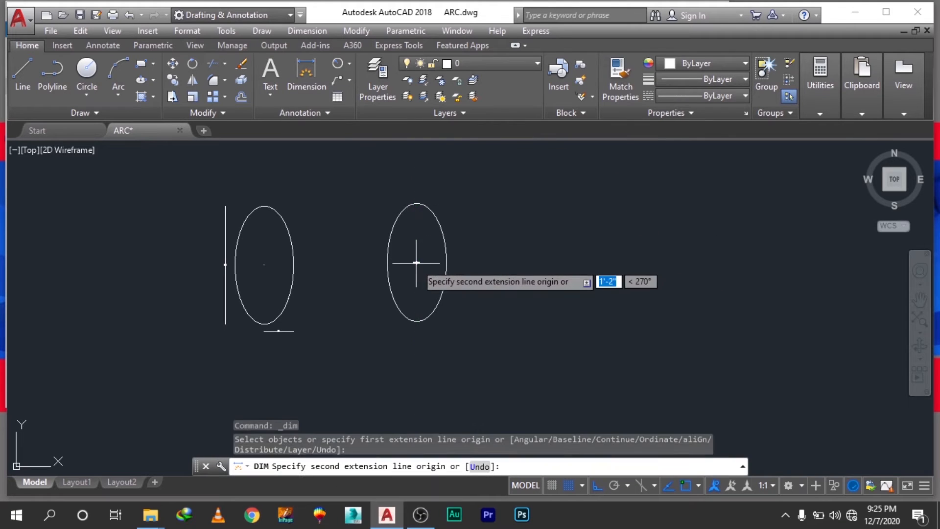
left_click(416, 322)
left_click(376, 316)
scroll(375, 299, "up", 5)
scroll(372, 293, "down", 5)
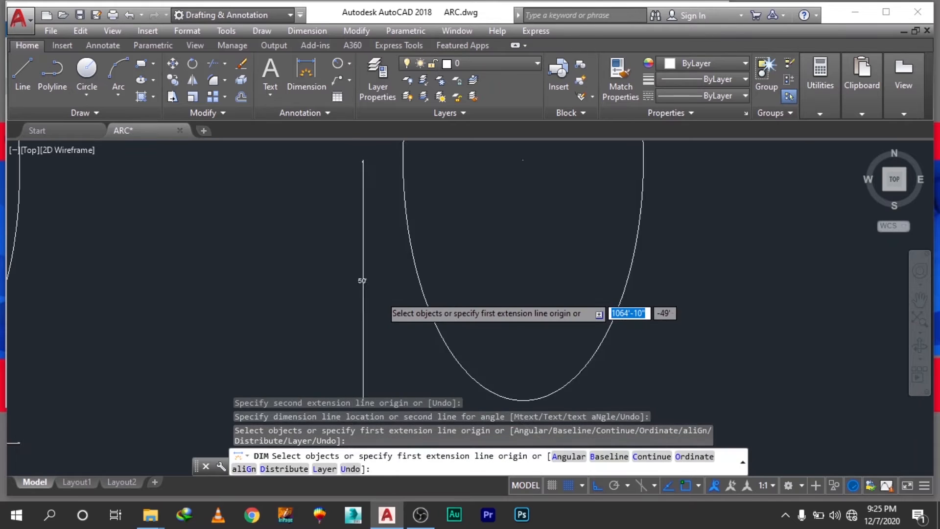
Step: Dimension the second ellipse's horizontal half-axis from its centre to the right quadrant, placing the dimension line below, and inspect its text
scroll(435, 242, "up", 1)
type("c")
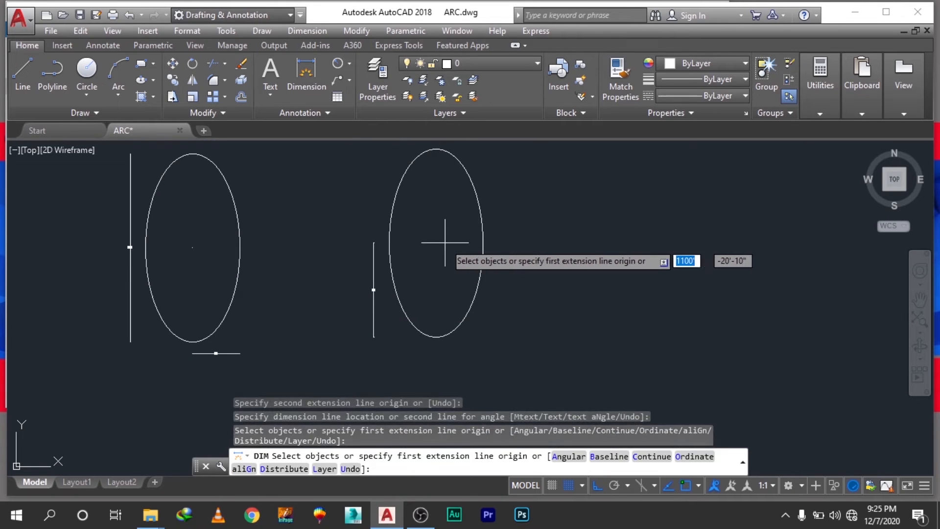
key("Return")
key("Return")
key("Return")
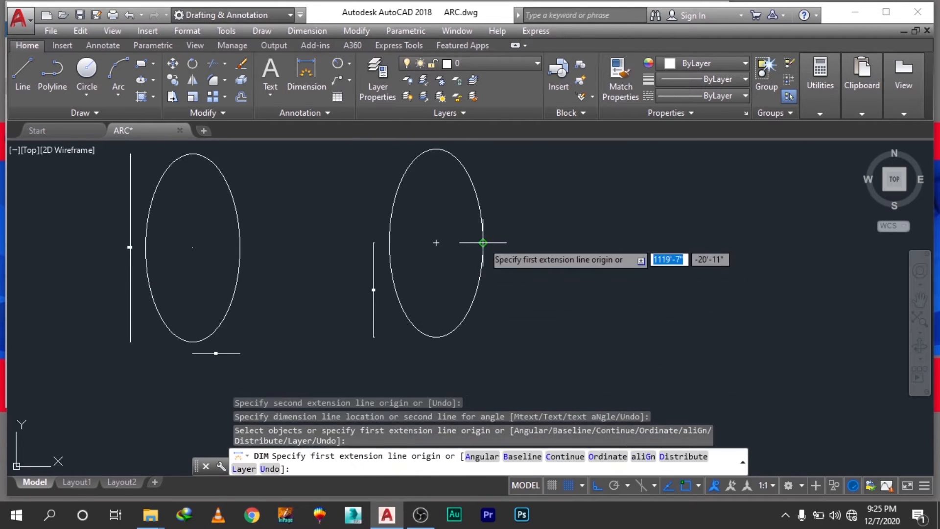
left_click(436, 242)
left_click(482, 243)
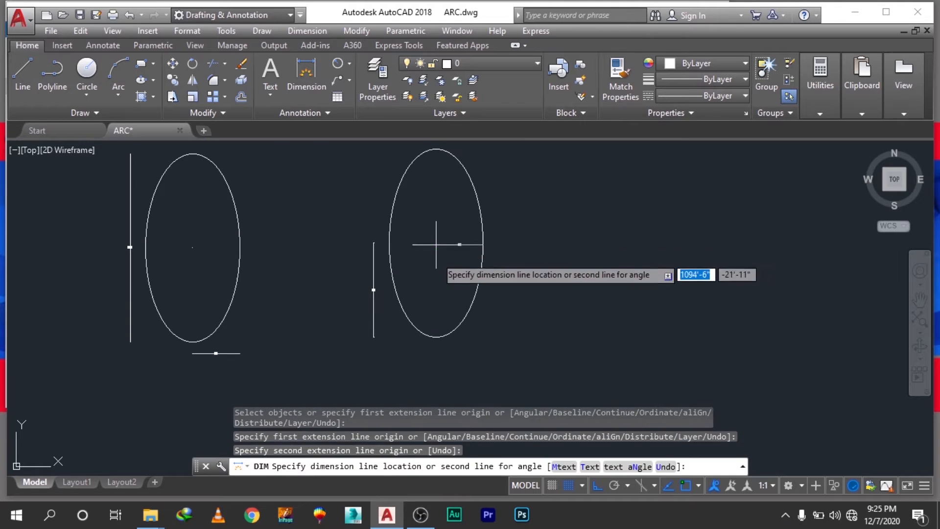
left_click(469, 346)
scroll(456, 350, "up", 8)
scroll(456, 350, "down", 8)
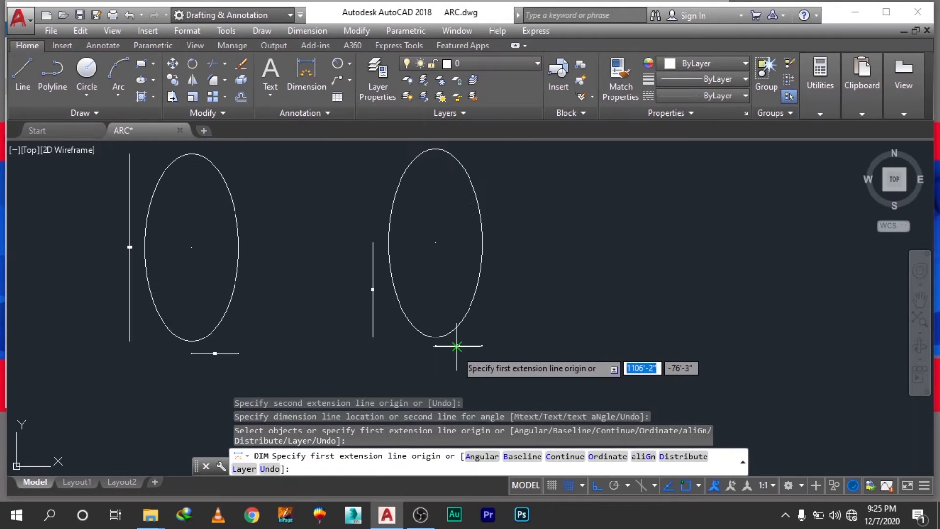
Step: Dimension the second ellipse's full vertical axis from the top to the bottom quadrant, placing the dimension line on its right
left_click(440, 147)
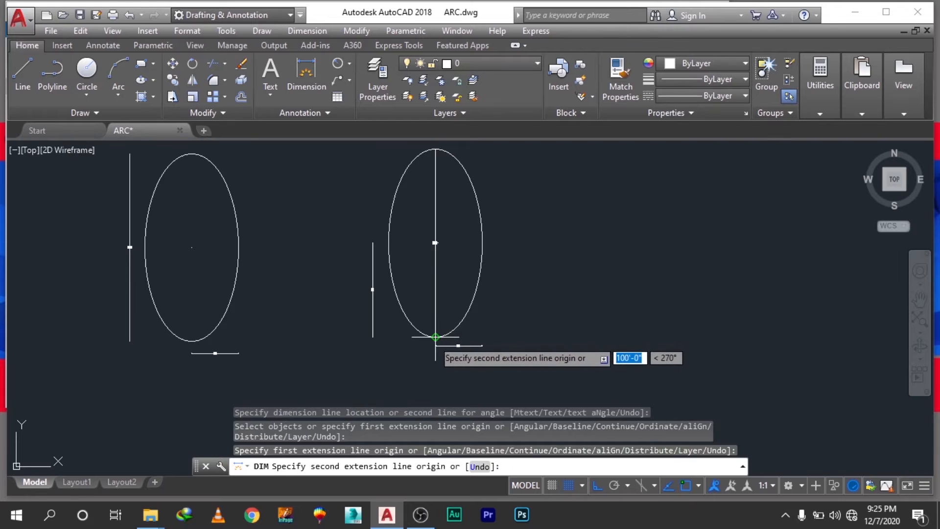
left_click(435, 337)
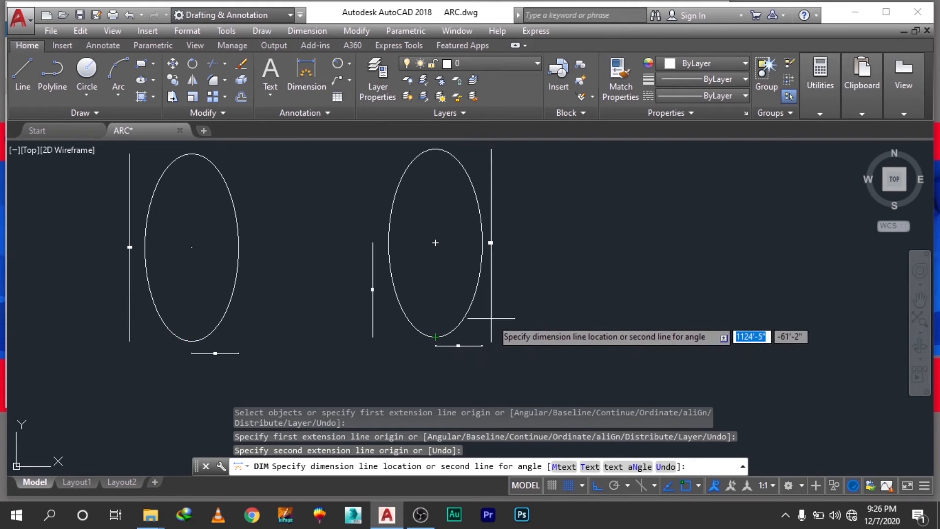
left_click(492, 329)
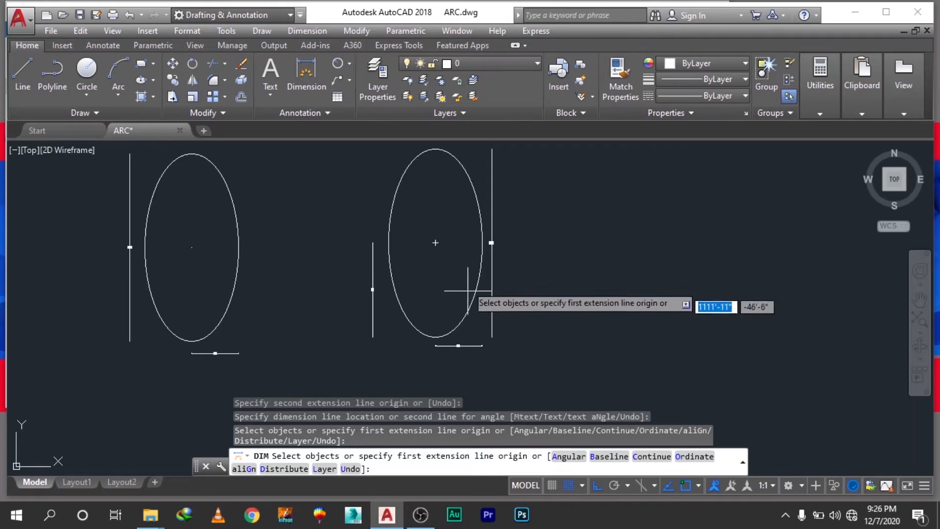
Step: Inspect the dimension text on the second ellipse's full vertical axis
scroll(464, 253, "up", 3)
scroll(535, 215, "up", 2)
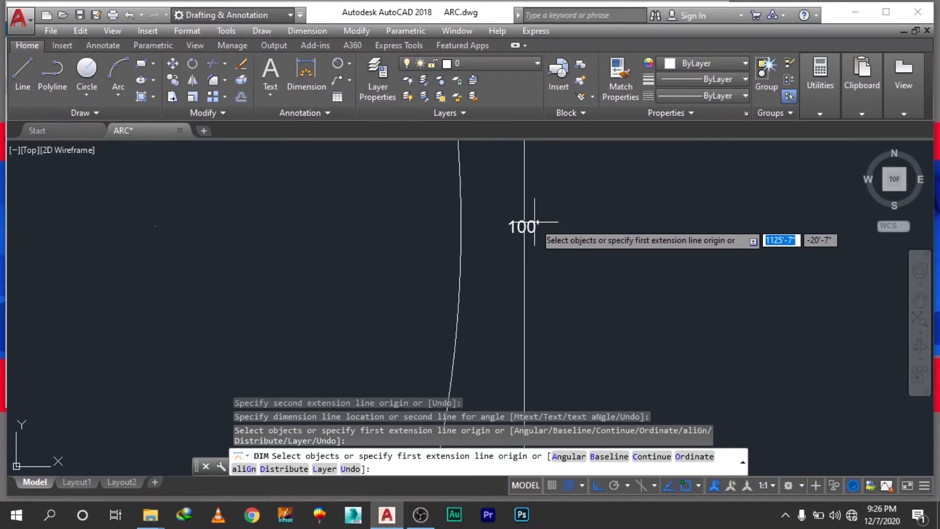
scroll(538, 218, "down", 2)
scroll(537, 222, "down", 5)
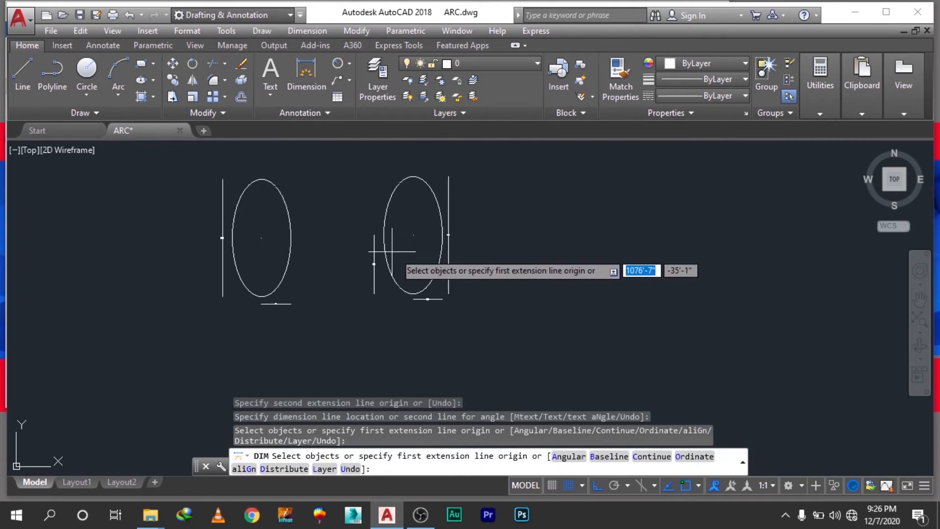
type("c")
key("Return")
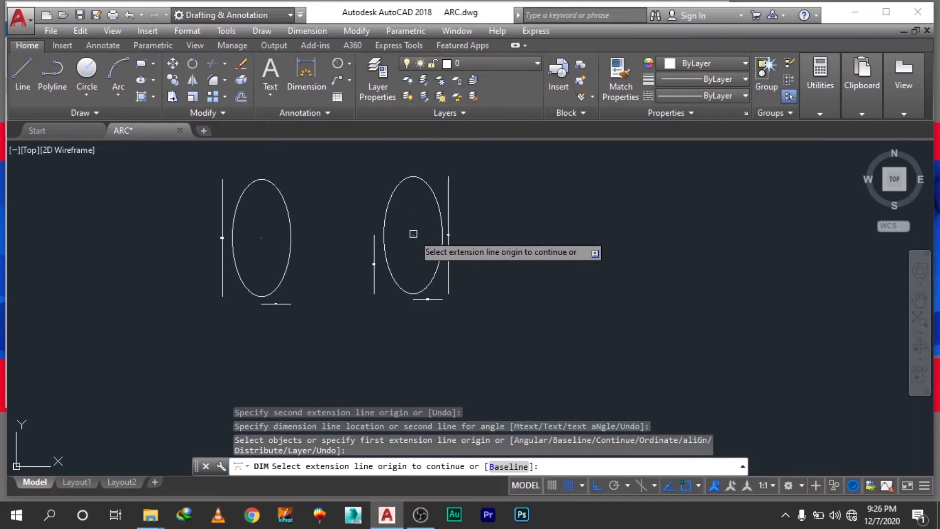
key("Escape")
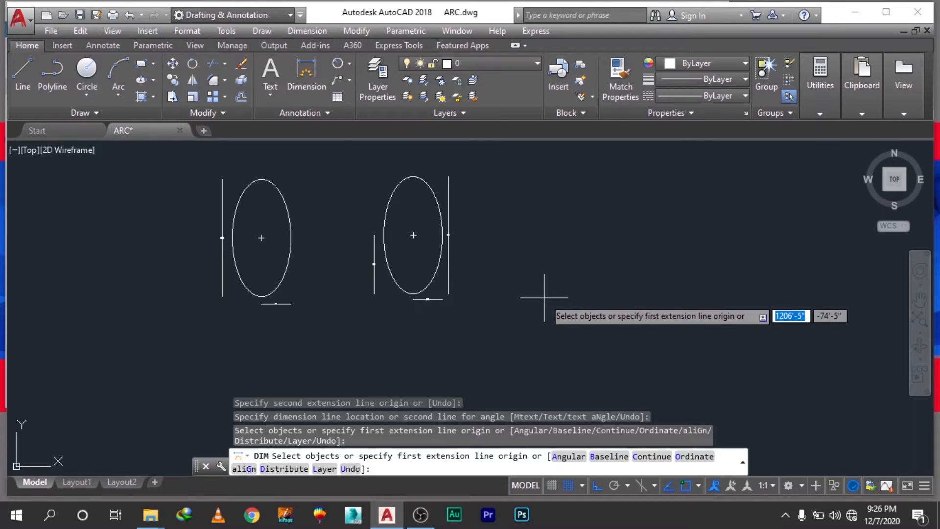
key("Escape")
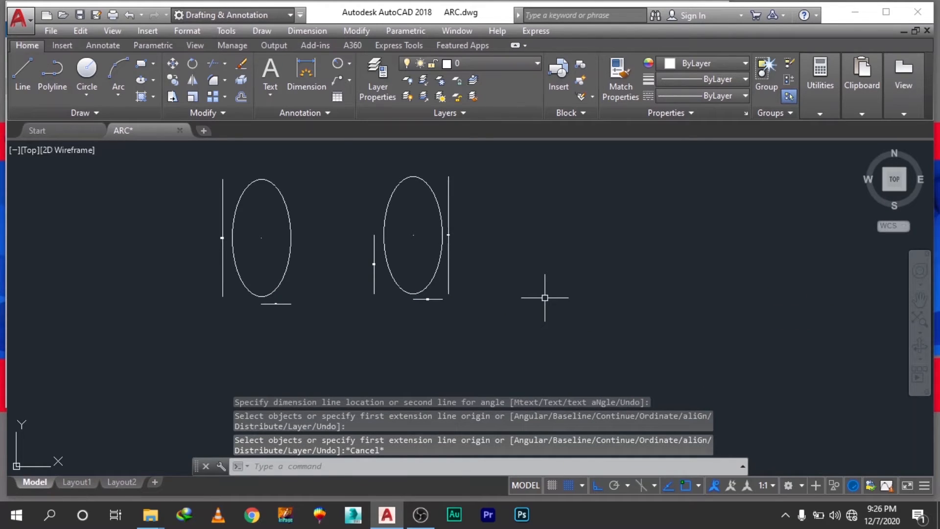
key("Escape")
key("Escape")
key("Escape")
Step: Draw an elliptical arc right of the ellipses with a 100' vertical axis and 25' half-axis, from upper right over the top to the left side
scroll(482, 356, "down", 2)
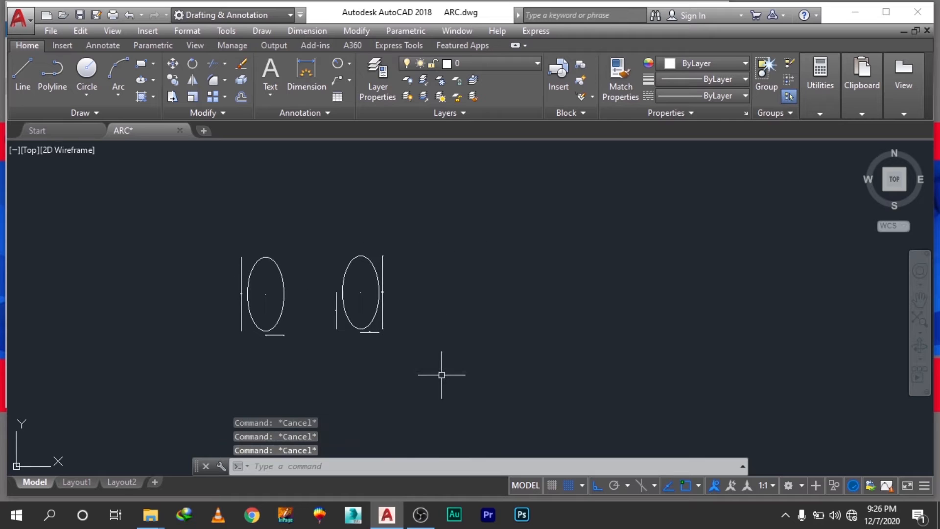
type("EL")
key("Return")
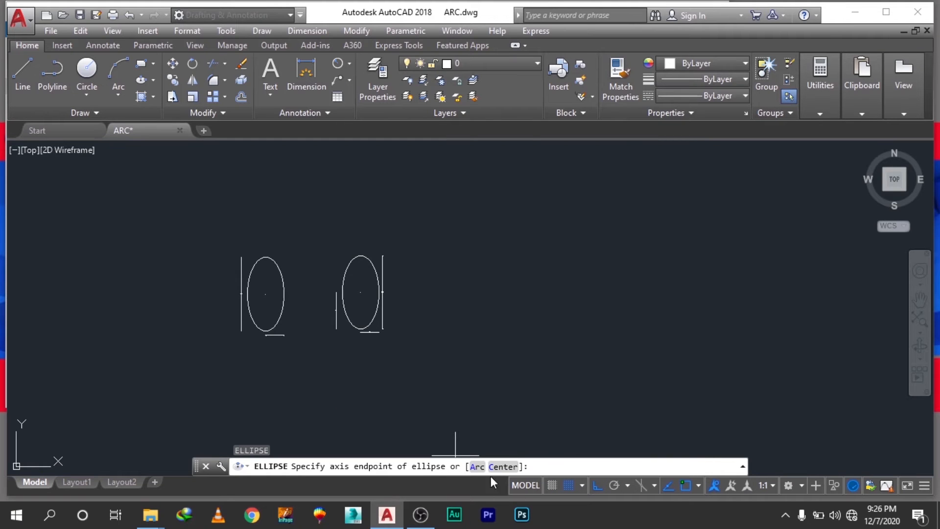
left_click(477, 470)
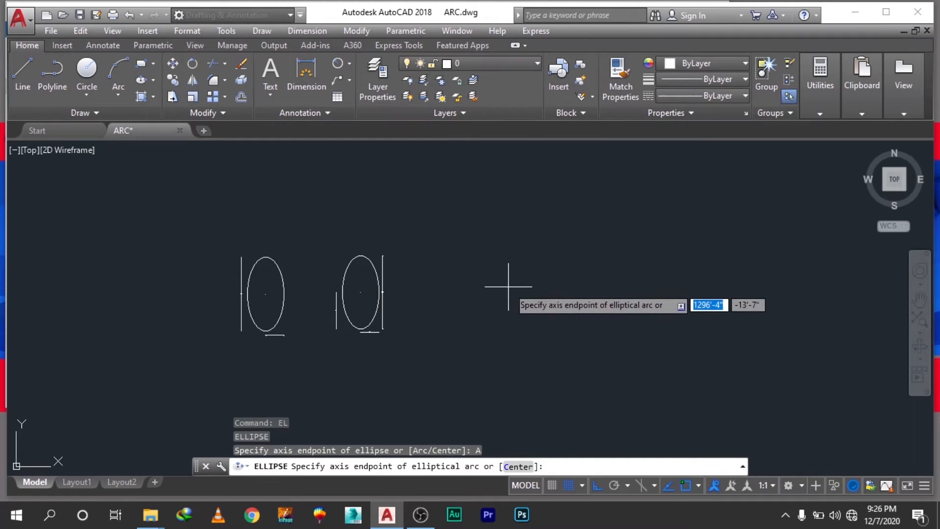
left_click(507, 247)
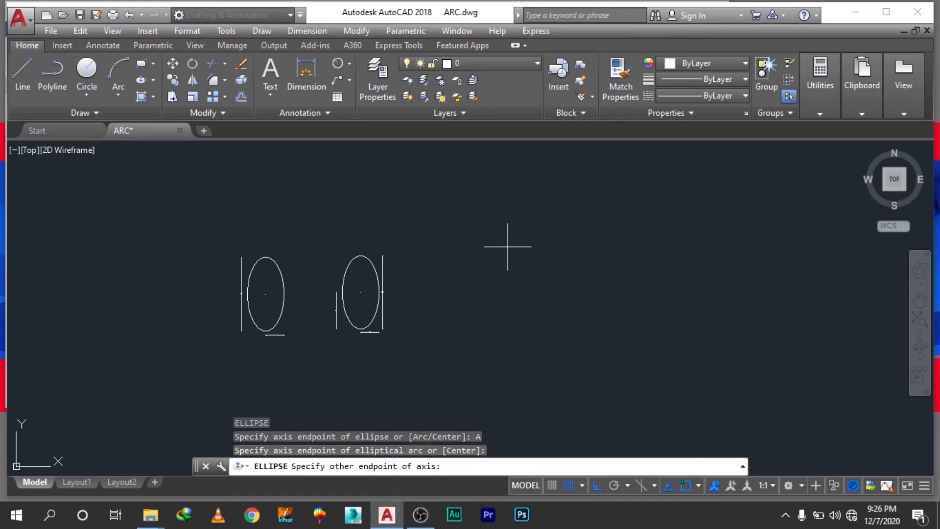
type("1")
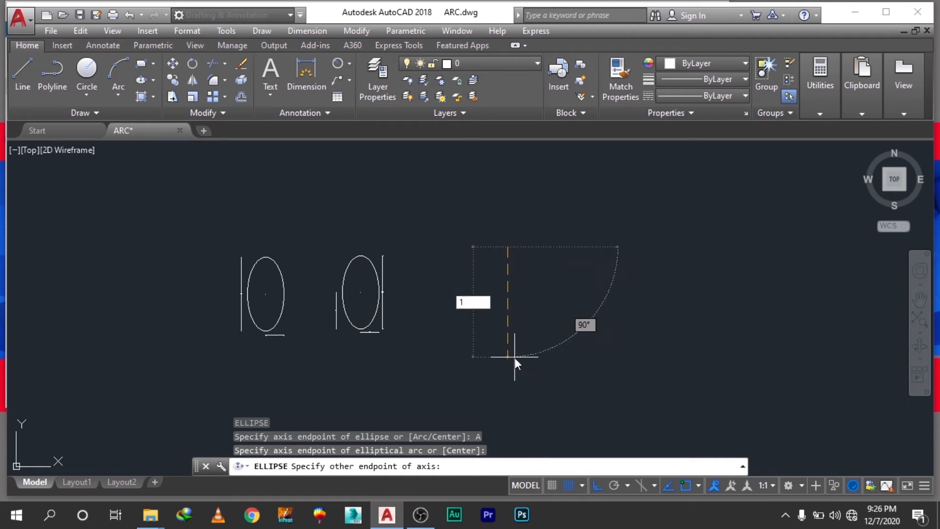
type("00")
key("Return")
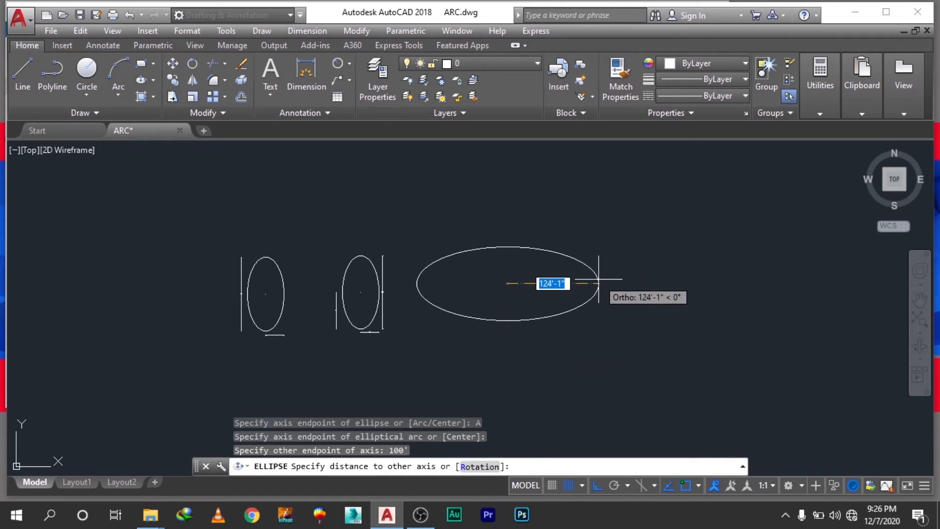
type("25")
key("Return")
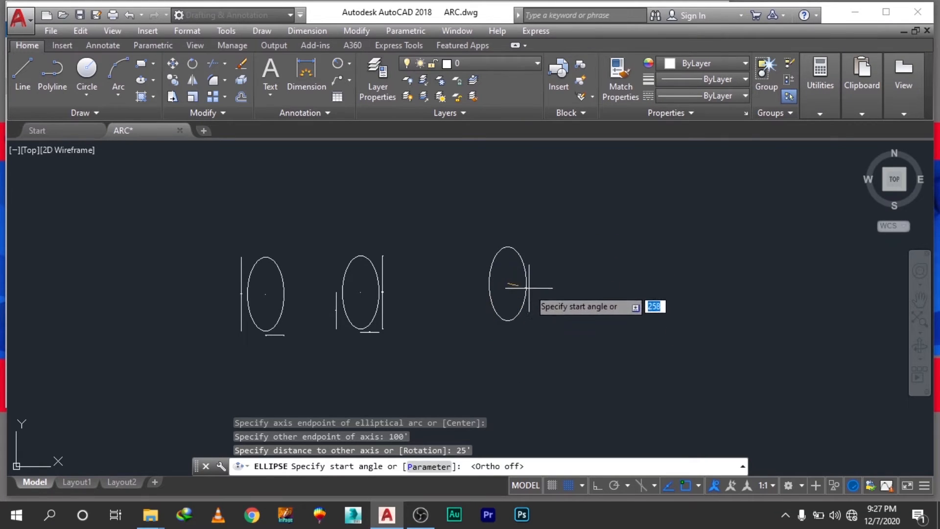
left_click(523, 265)
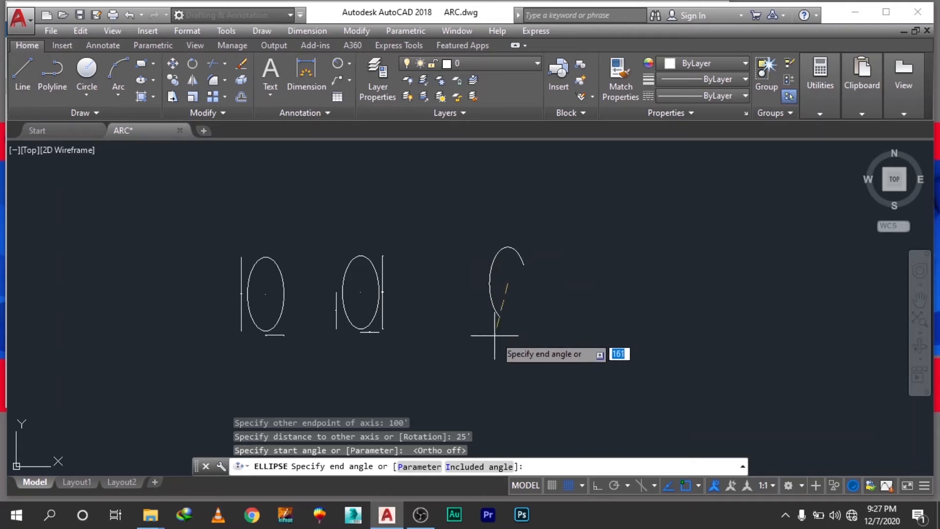
left_click(478, 273)
left_click(520, 255)
left_click(508, 247)
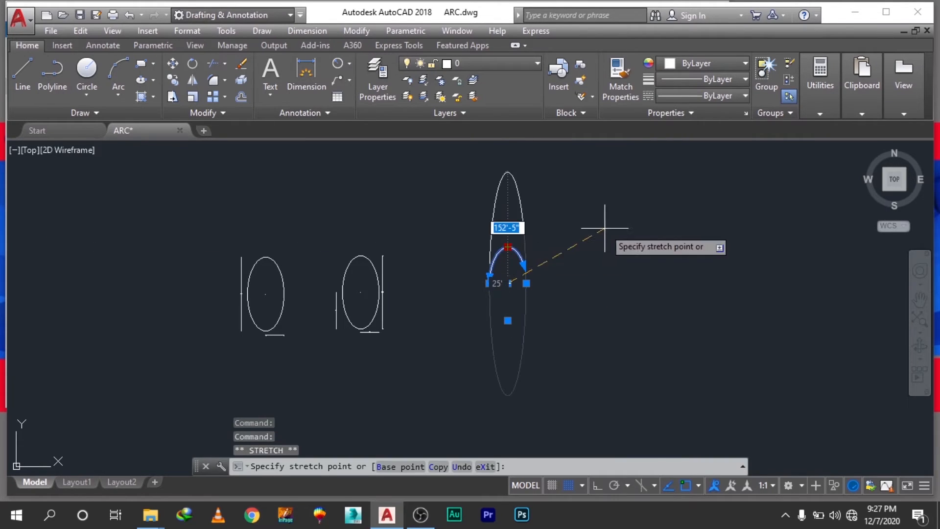
key("Escape")
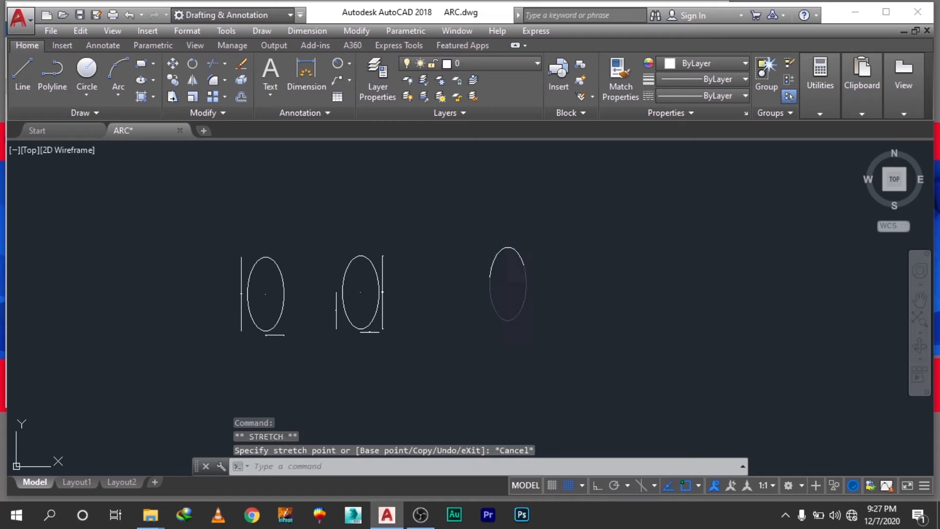
key("Escape")
key("Escape")
scroll(512, 269, "up", 2)
scroll(513, 312, "down", 2)
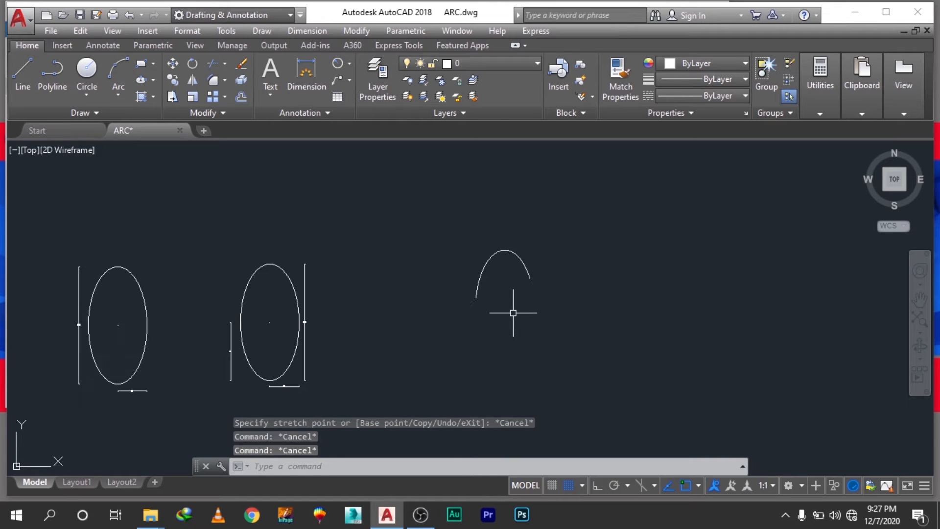
Step: Draw a second elliptical arc beside the first, 100' vertical axis and 25' half-axis, from lower right over the top to the left side
scroll(479, 238, "down", 2)
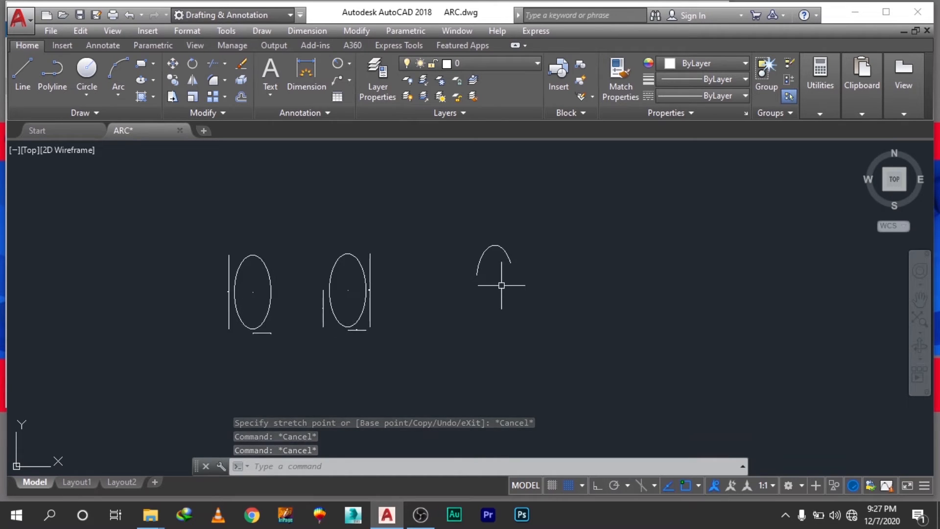
type("el")
key("Return")
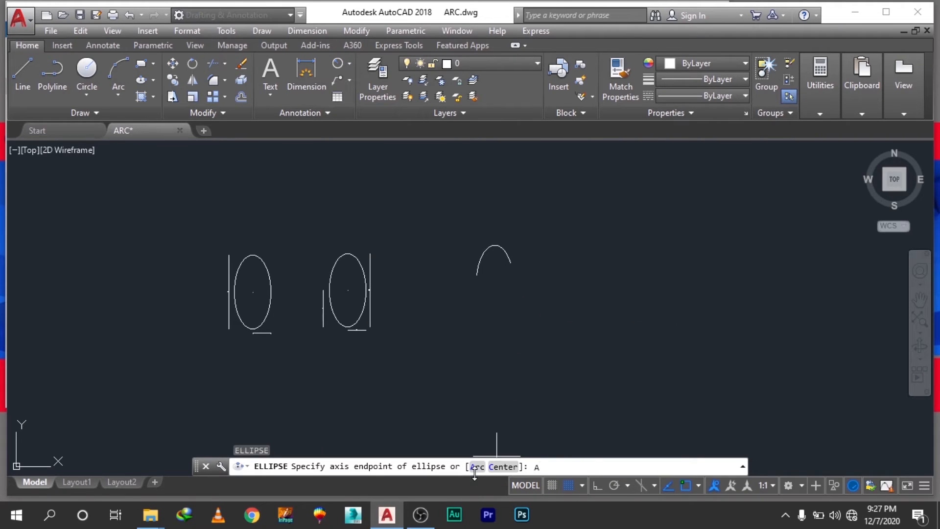
key("Return")
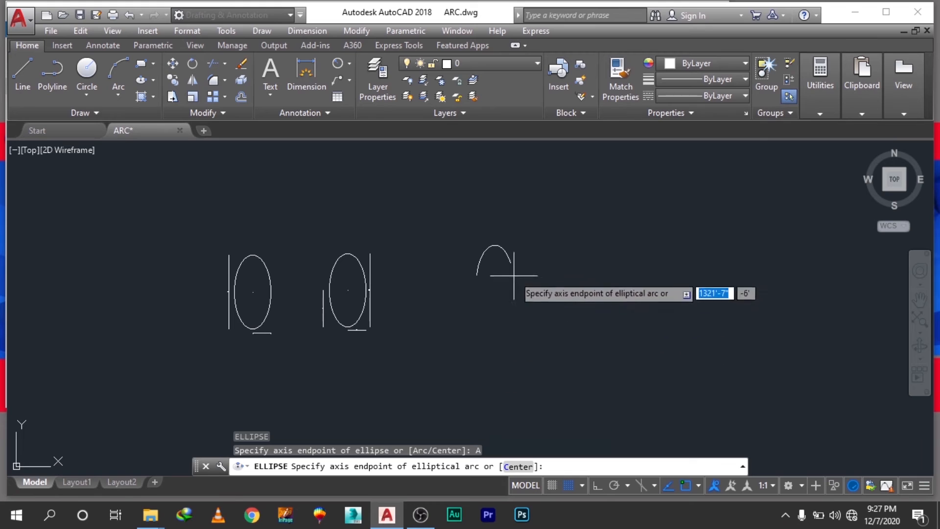
left_click(582, 238)
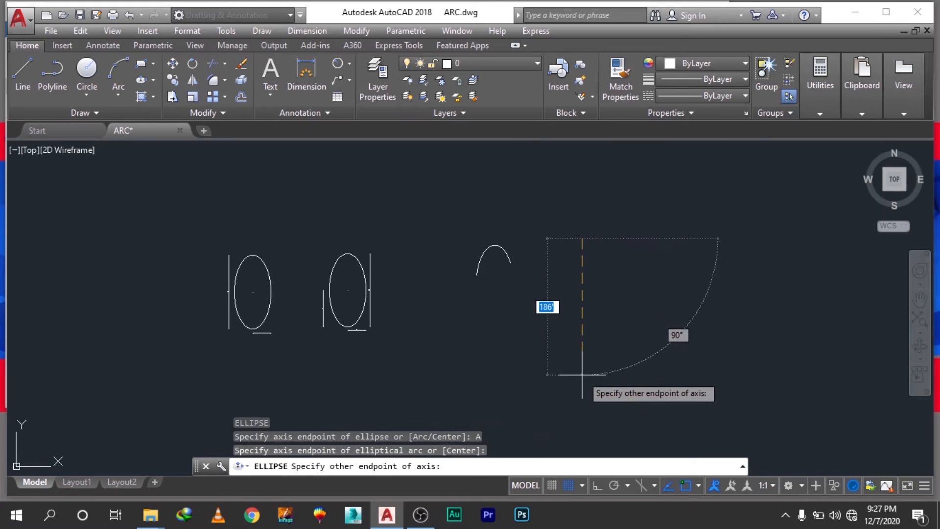
type("100")
key("Return")
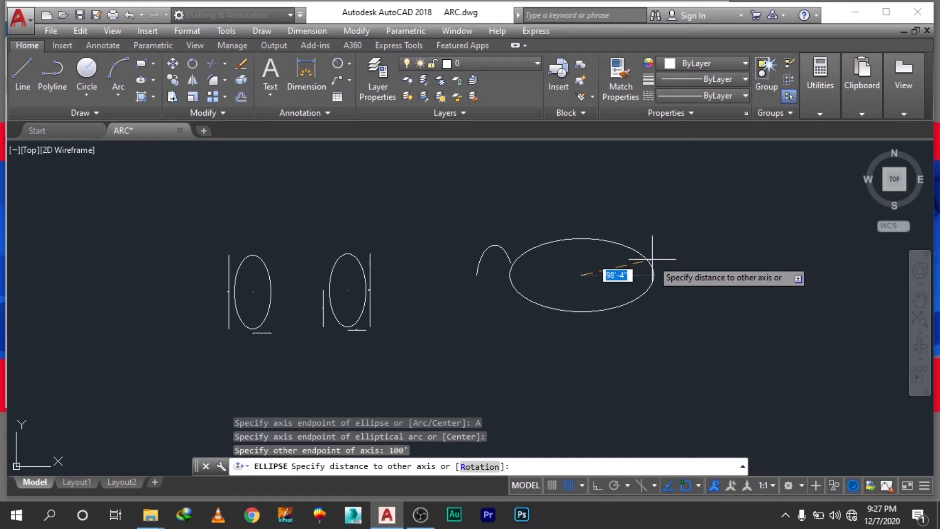
type("25")
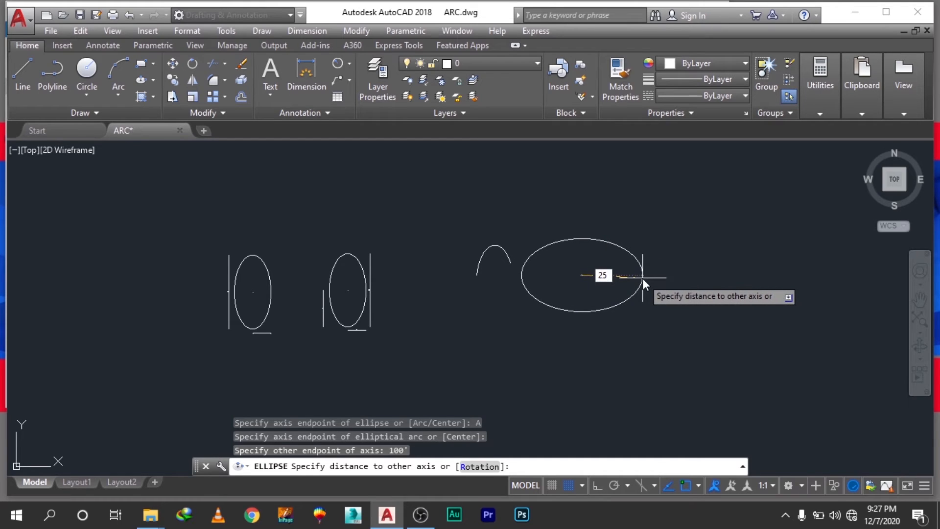
key("Return")
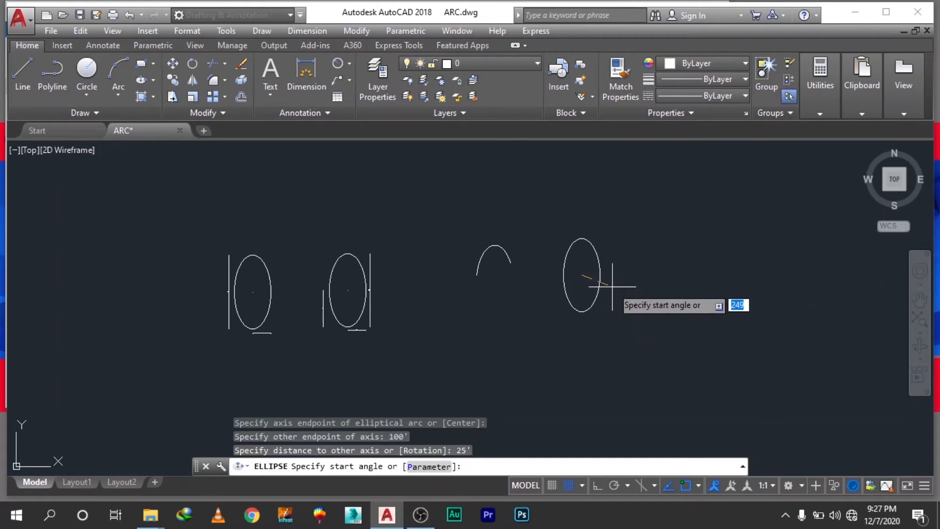
scroll(600, 275, "up", 2)
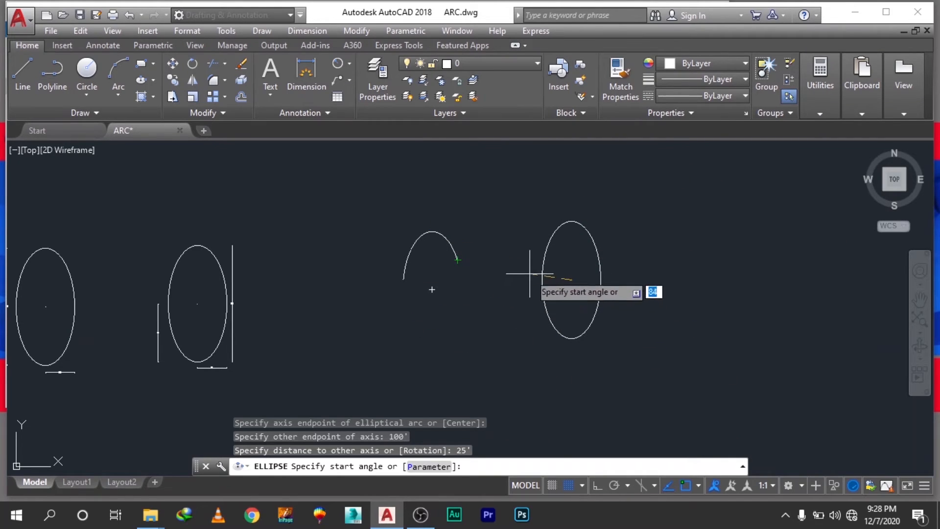
left_click(589, 324)
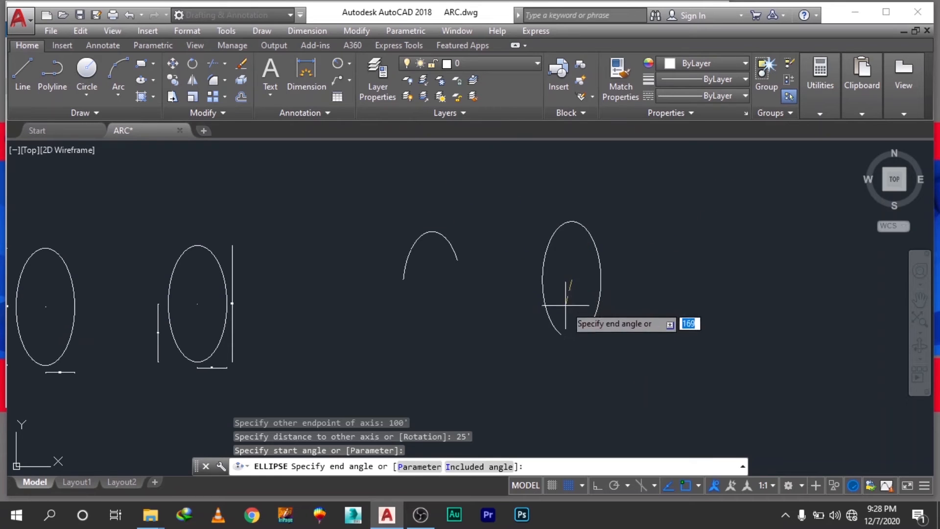
left_click(542, 285)
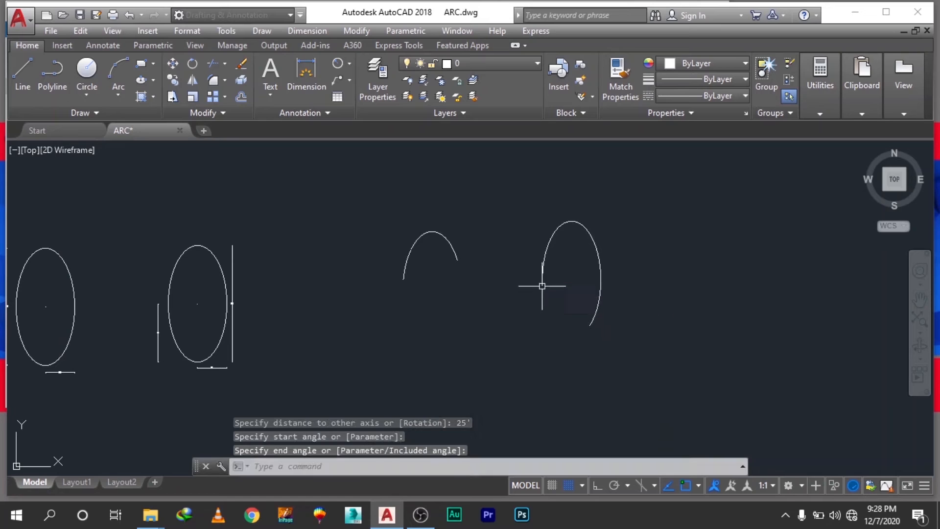
Step: Move both elliptical arcs left, closer to the second dimensioned ellipse
scroll(531, 248, "down", 5)
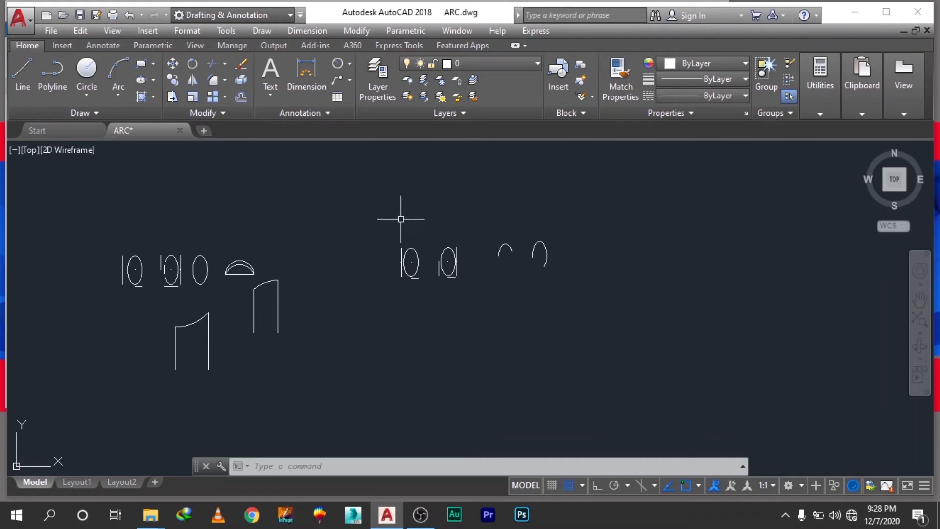
left_click_drag(597, 210, 463, 326)
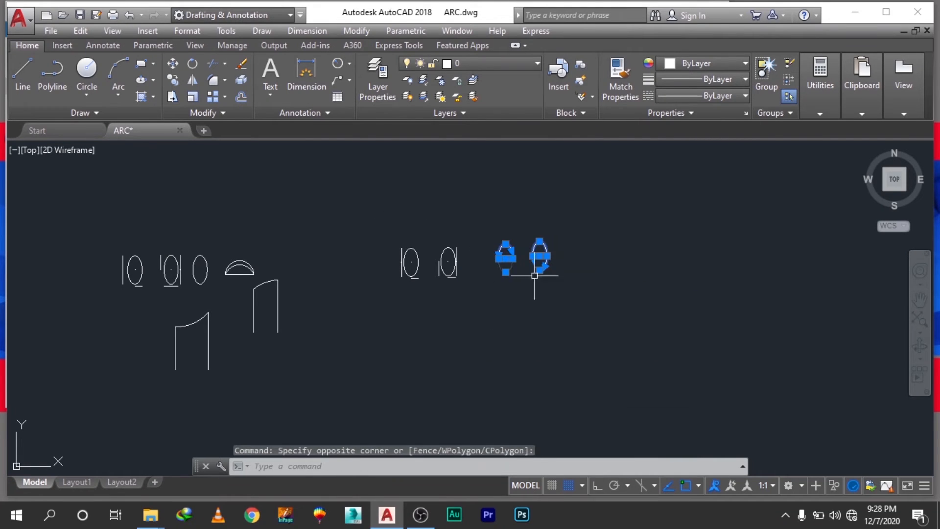
right_click_drag(539, 256, 512, 264)
left_click(553, 267)
scroll(483, 281, "up", 2)
scroll(483, 280, "down", 2)
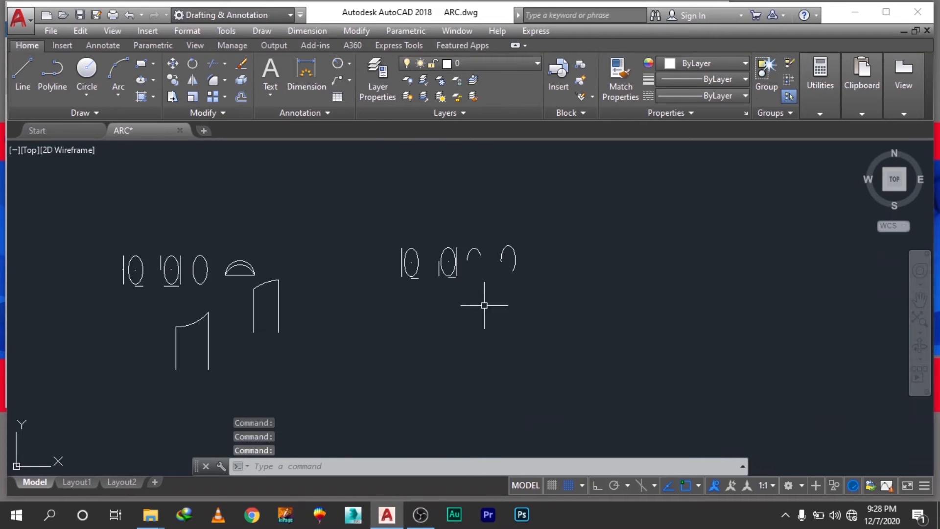
Step: Draw a 100' horizontal line in the empty area below the ellipses and arcs, with Ortho on
middle_click_drag(487, 307, 476, 279)
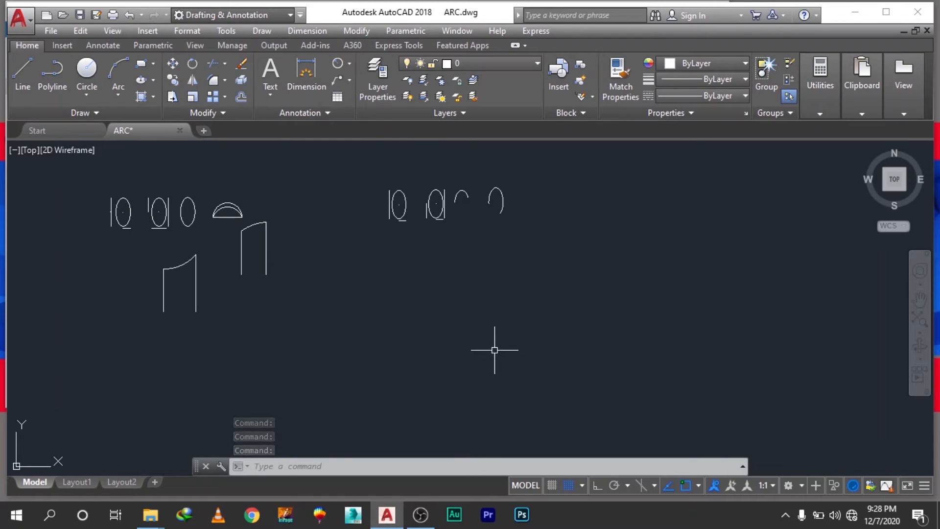
key("Escape")
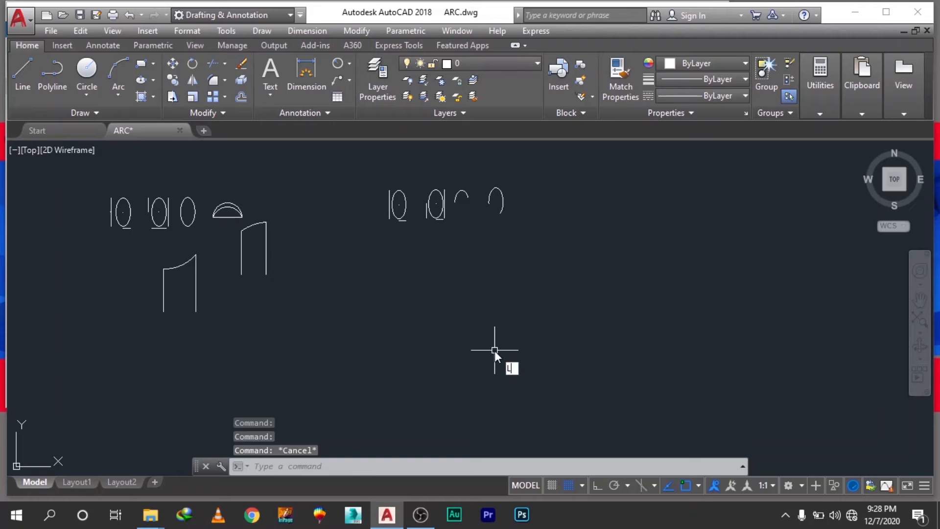
key("Return")
left_click(389, 356)
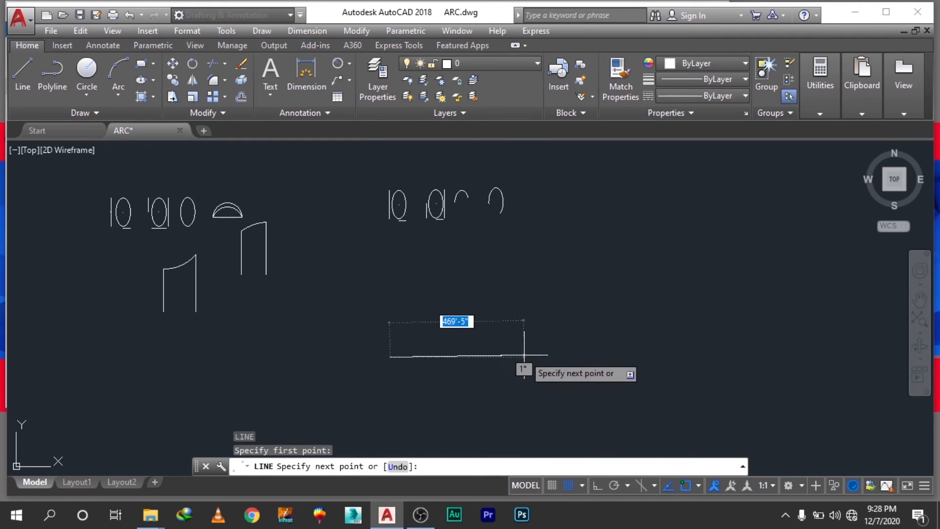
key("F8")
type("100")
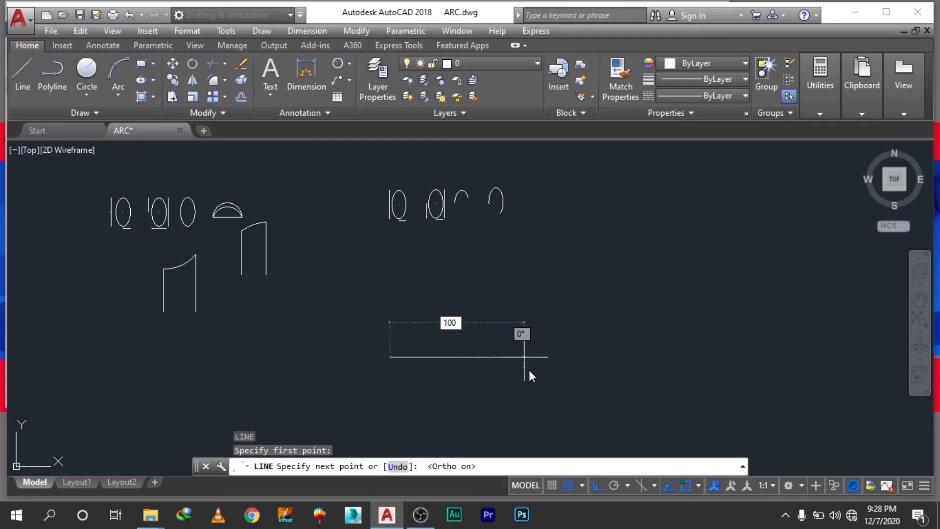
type("'")
key("Return")
key("Escape")
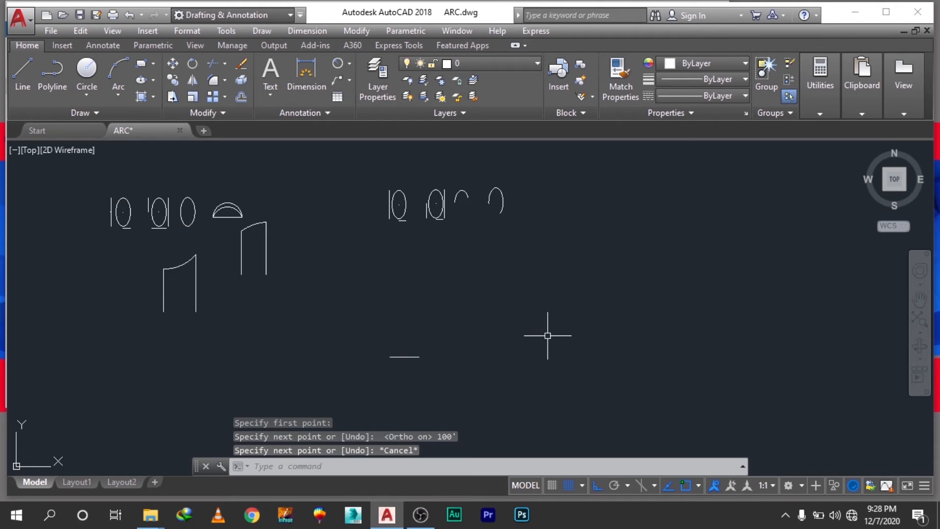
scroll(391, 362, "up", 3)
middle_click_drag(443, 375, 424, 296)
key("Escape")
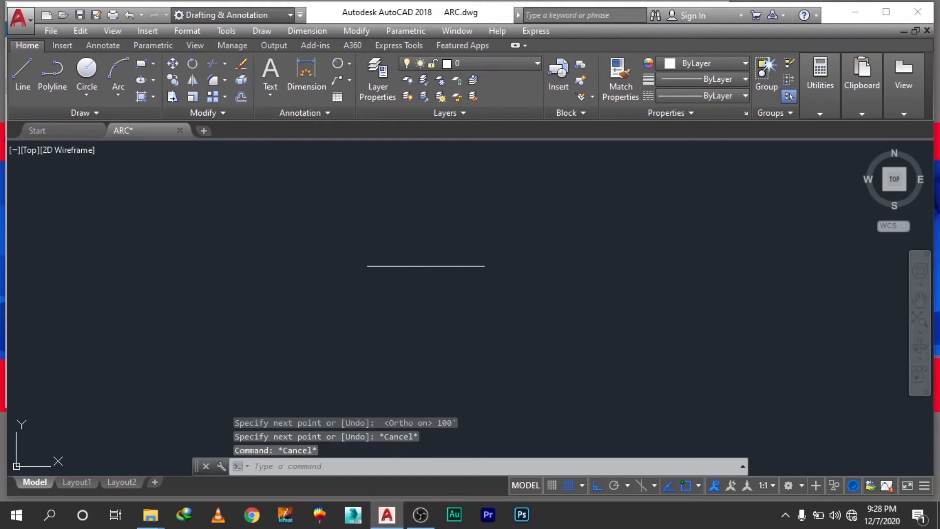
Step: Draw a three-point arc from the 100' line's left endpoint, through a point above its midpoint, to its right endpoint, with Ortho off
key("Escape")
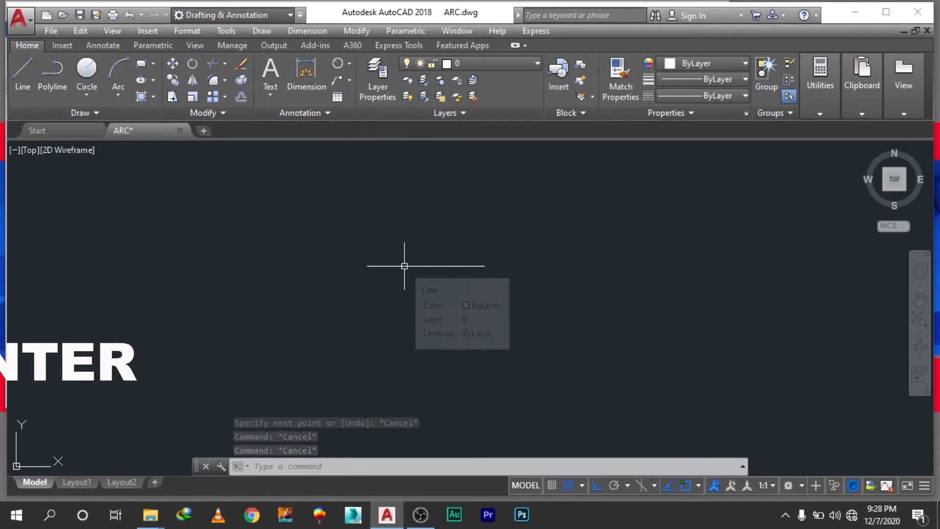
type("ARC")
key("Return")
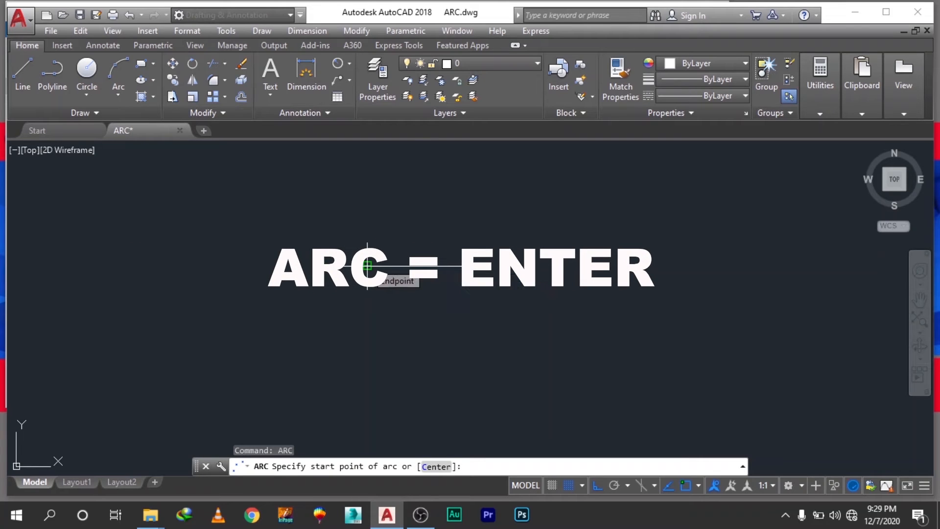
left_click(368, 266)
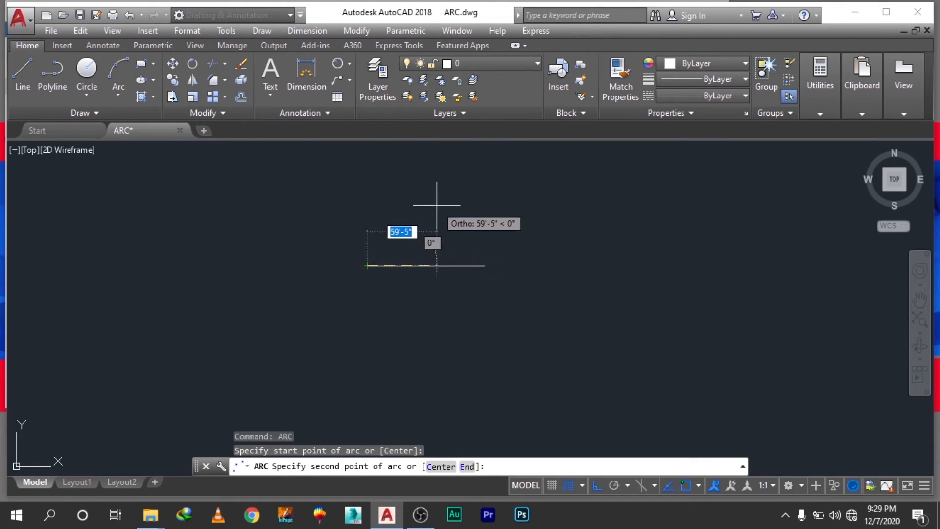
key("F8")
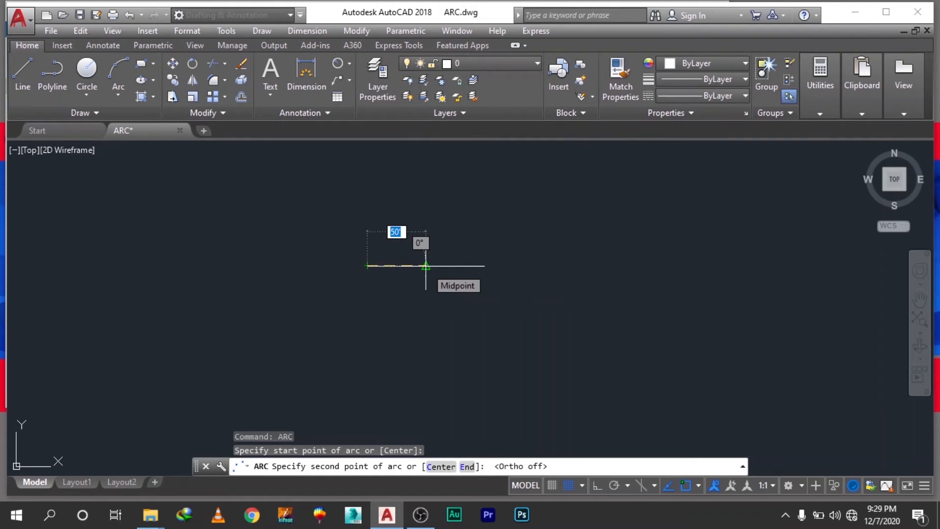
left_click(426, 199)
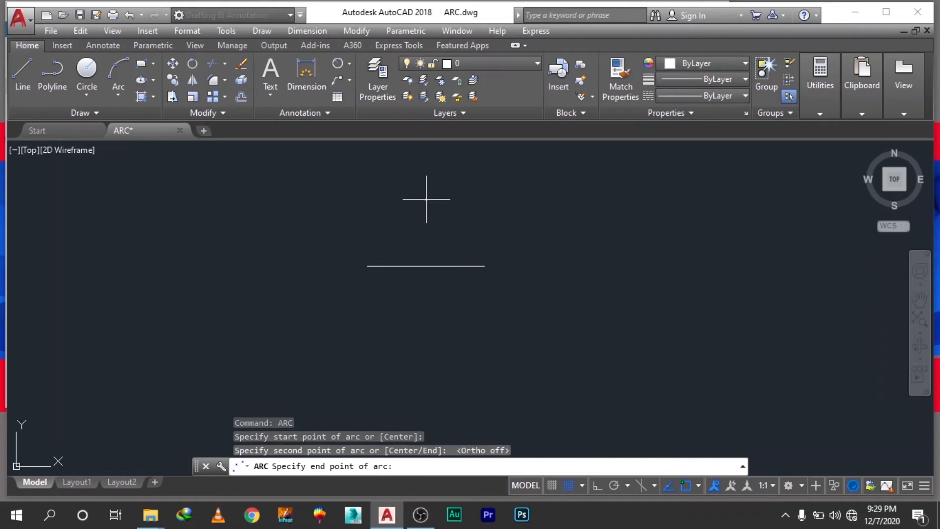
left_click(484, 265)
scroll(423, 244, "up", 4)
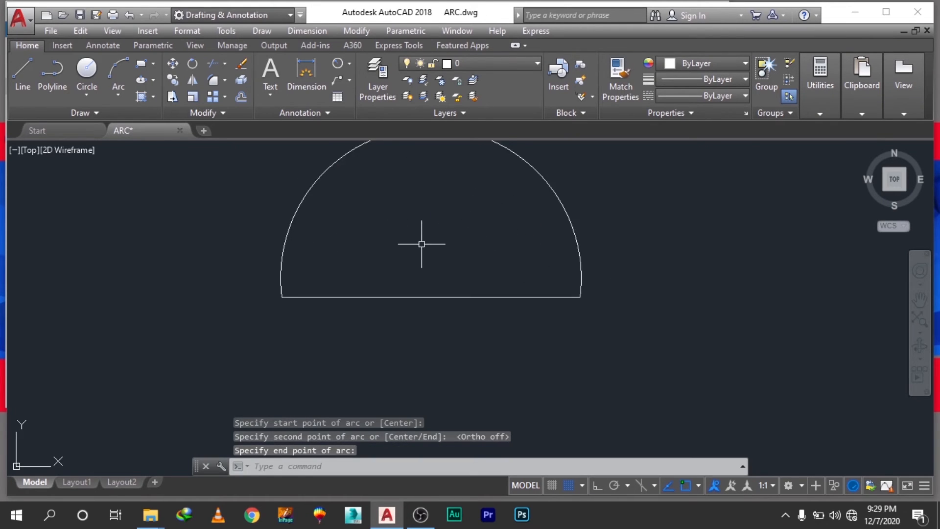
scroll(422, 244, "down", 4)
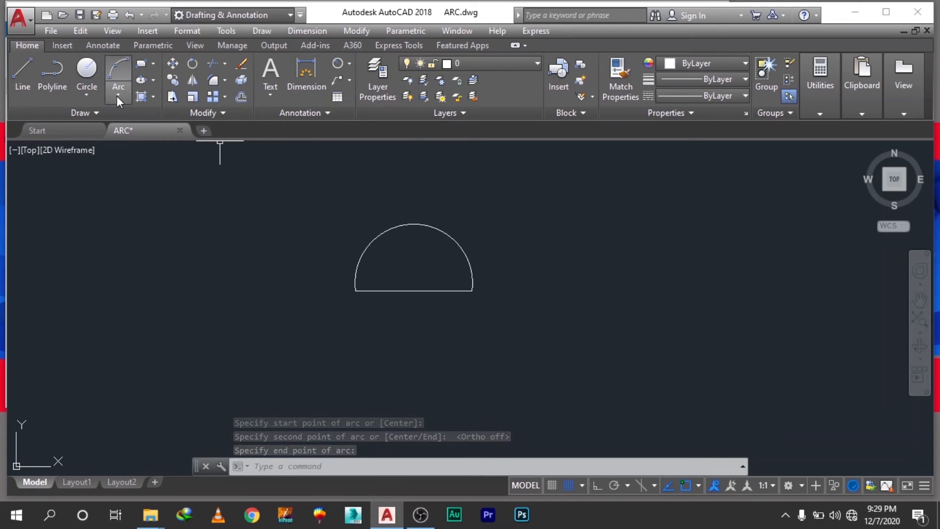
Step: Draw a second, flatter three-point arc between the same line endpoints, passing slightly below the top of the first arc
left_click(115, 66)
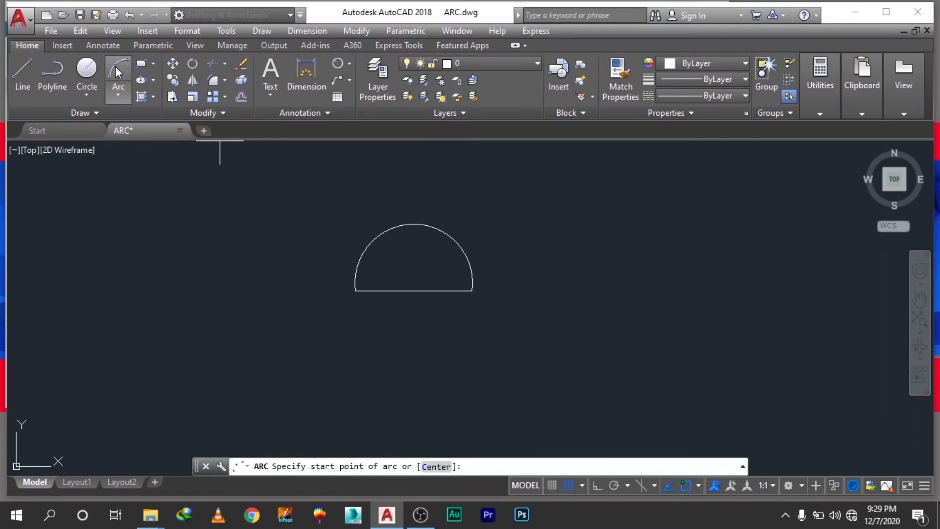
left_click(354, 291)
left_click(463, 259)
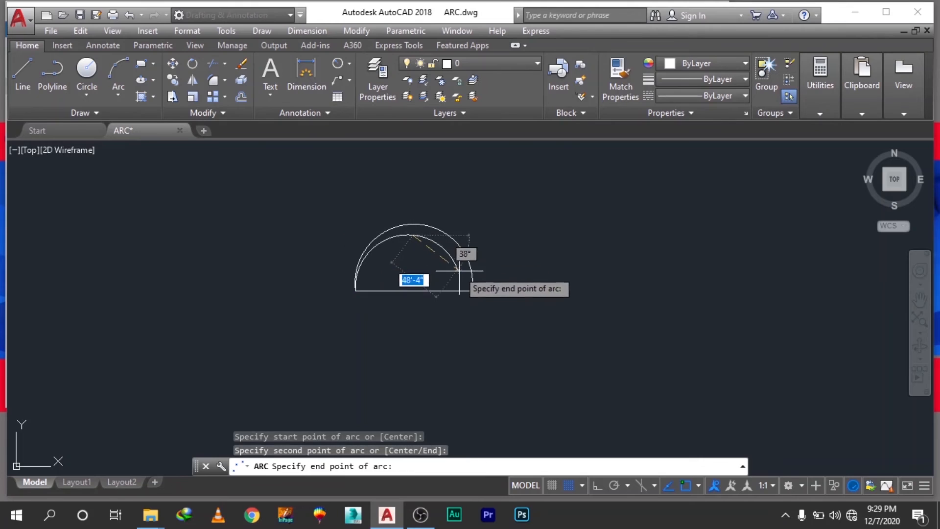
left_click(472, 290)
scroll(481, 349, "down", 2)
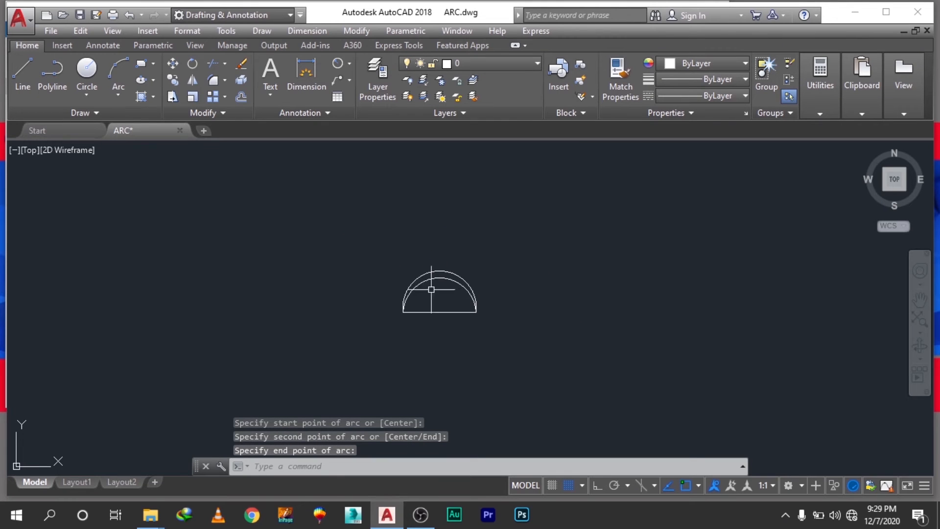
Step: Draw a 100' horizontal line in the empty space left of the double arc, with Ortho on
key("l")
key("Return")
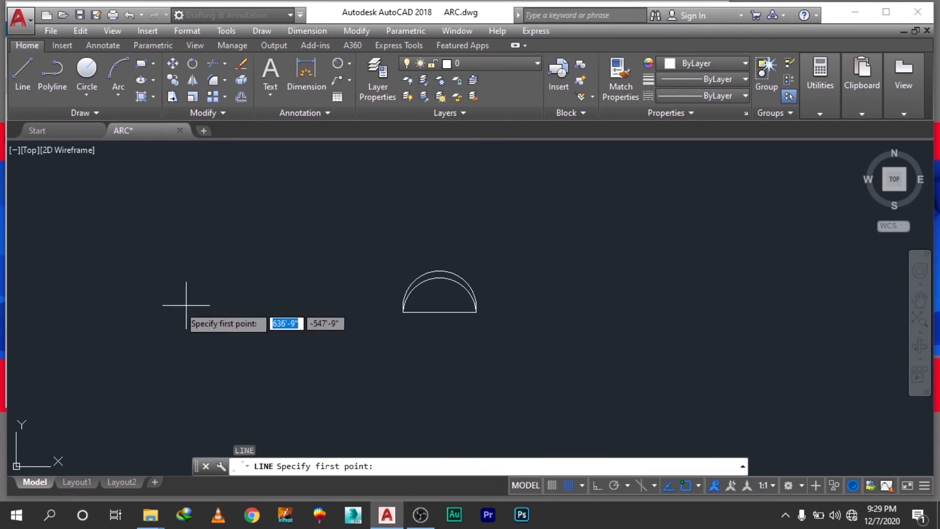
left_click(165, 305)
key("F8")
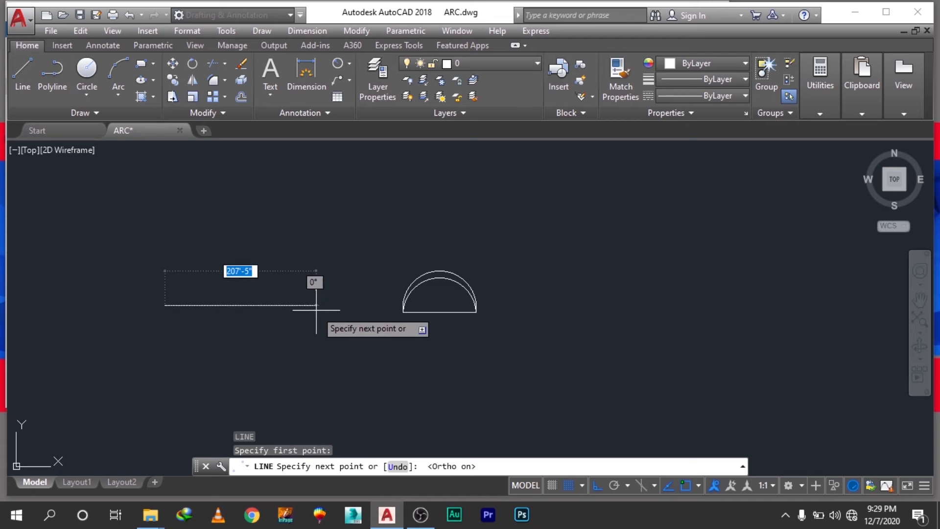
type("100")
key("Return")
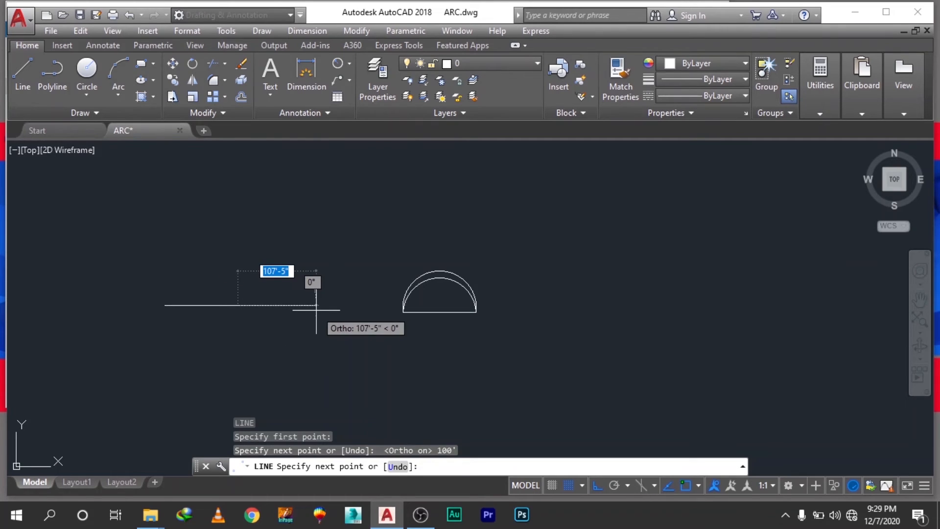
key("Escape")
middle_click_drag(258, 310, 432, 310)
scroll(392, 294, "up", 2)
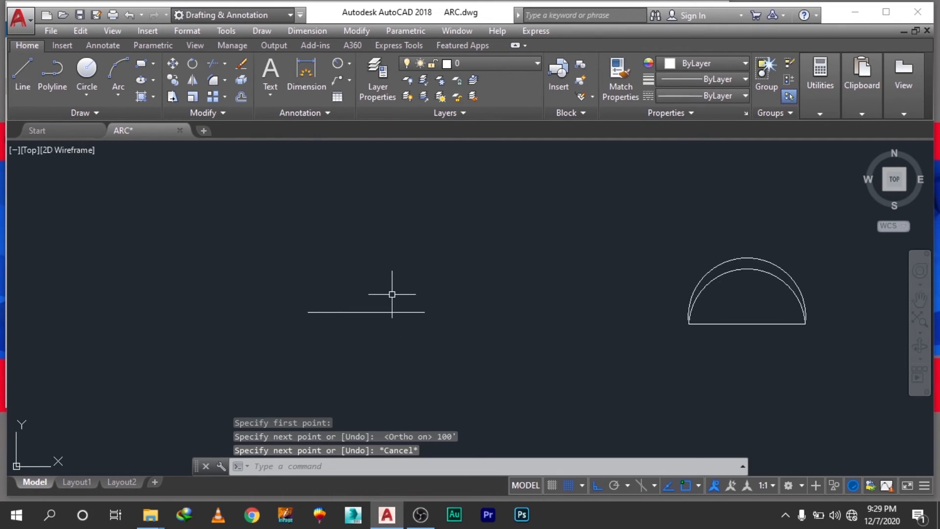
key("Escape")
key("Escape")
Step: With Ortho off, draw a Start, Center, End arc below the new line, from its left endpoint around its midpoint to its right endpoint
key("F8")
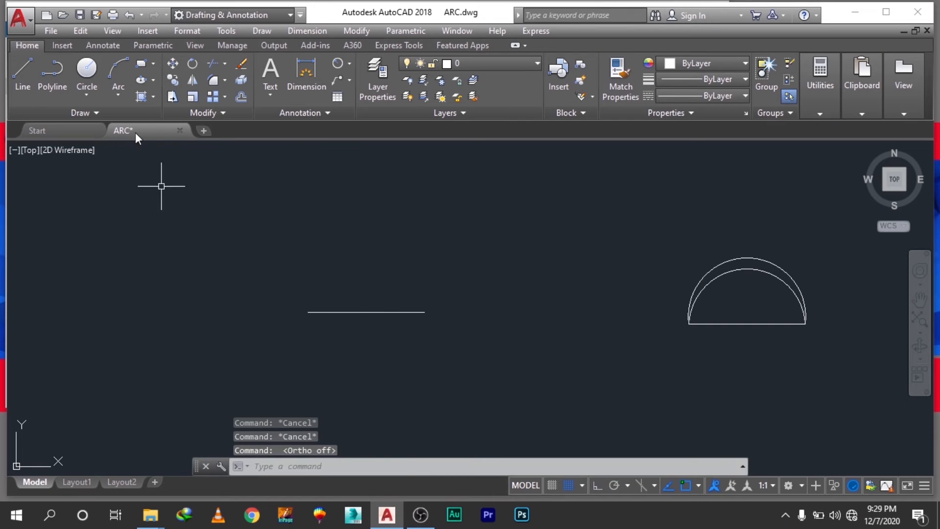
type("ARC")
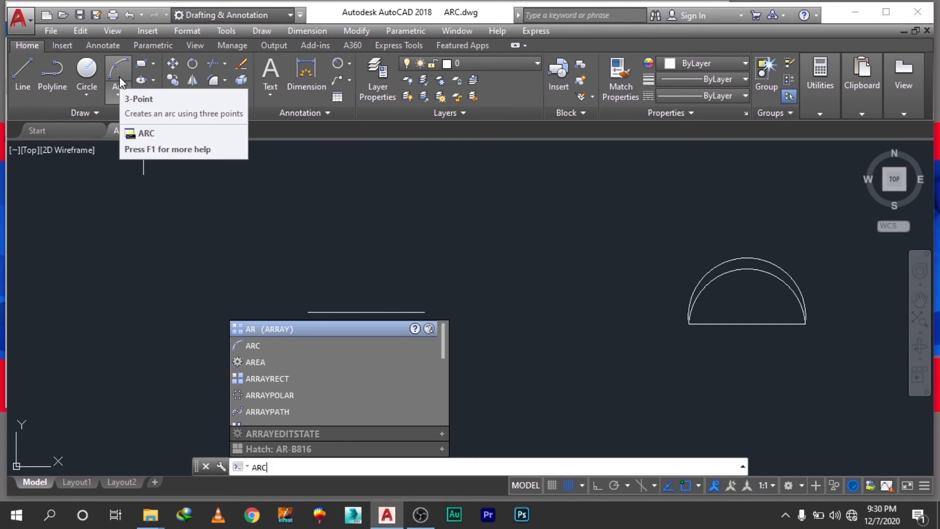
key("Return")
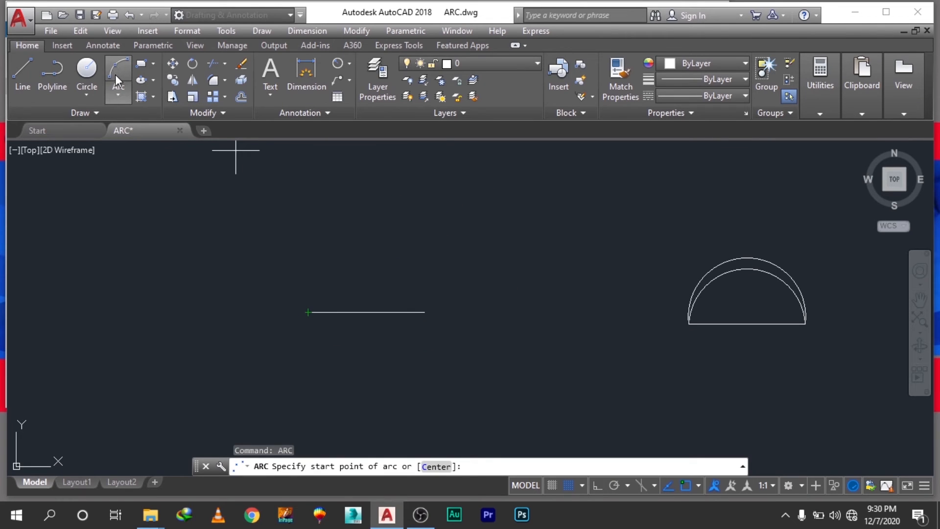
left_click(119, 96)
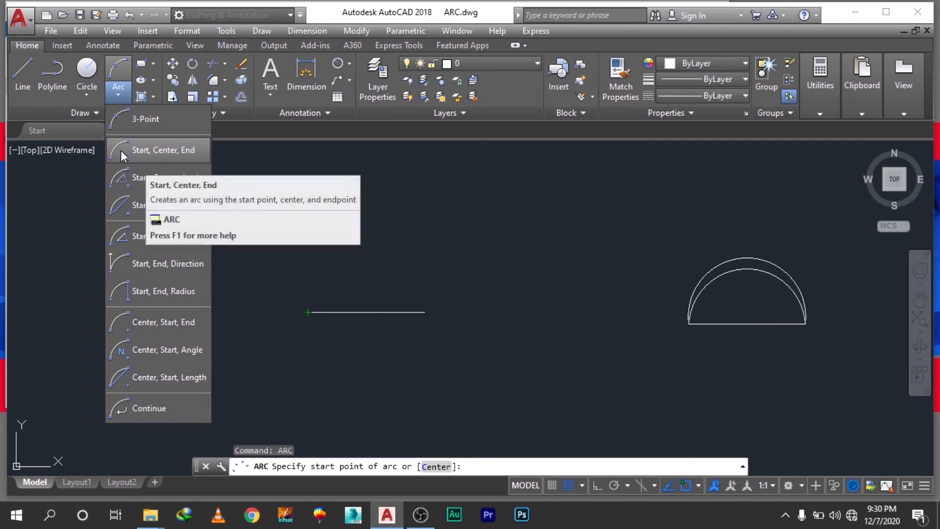
left_click(121, 150)
left_click(308, 312)
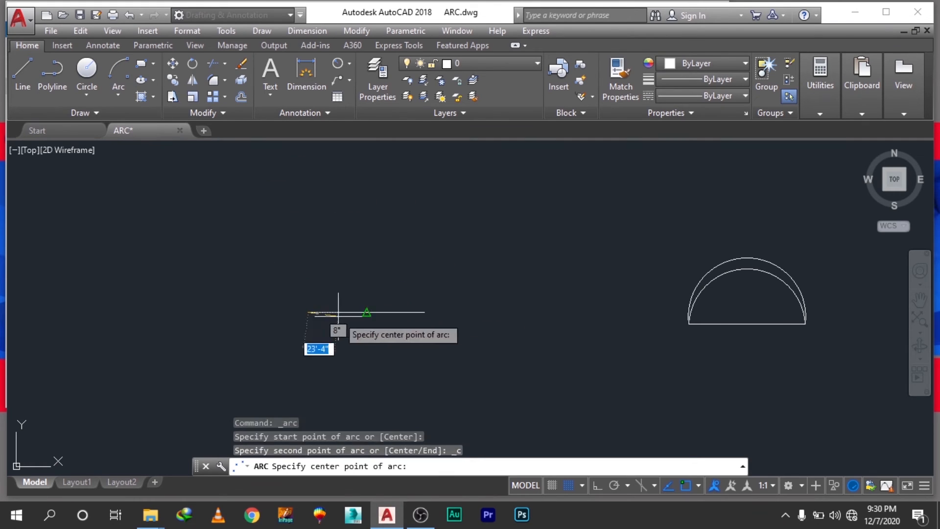
left_click(366, 312)
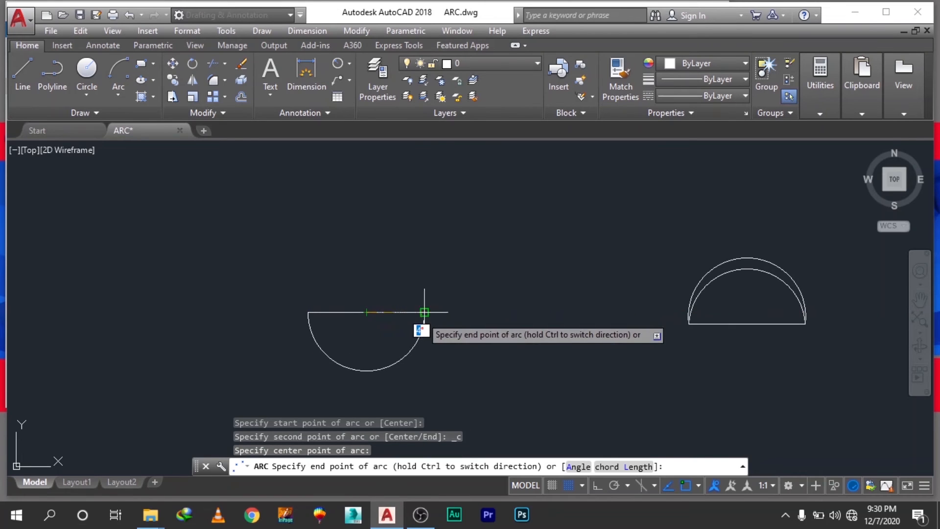
left_click(417, 343)
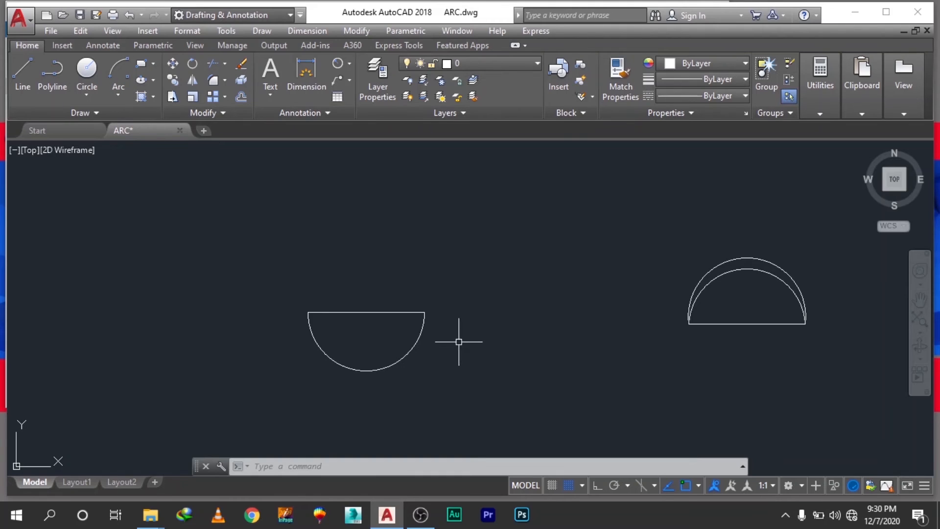
Step: Draw another 100' horizontal line left of the downward semicircle, with Ortho on
middle_click_drag(319, 305, 457, 300)
type("l")
key("Return")
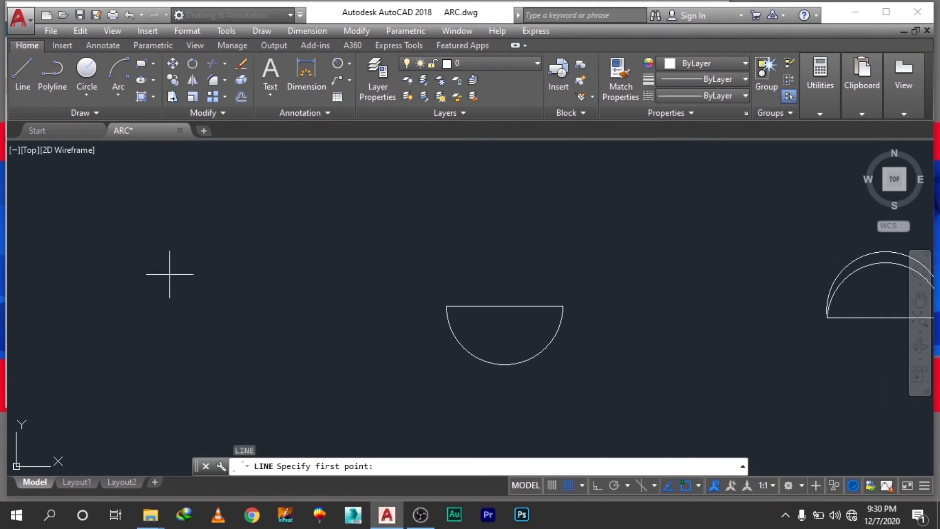
left_click(171, 274)
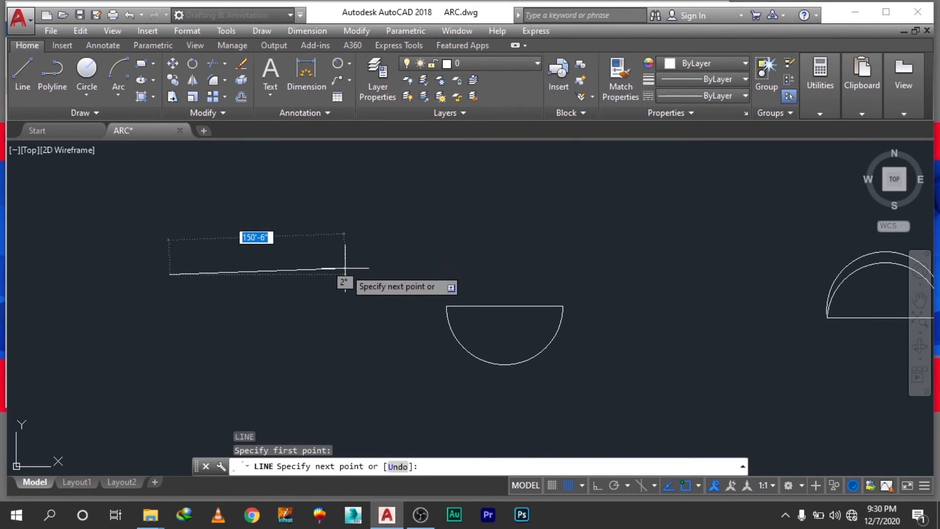
key("F8")
type("100'")
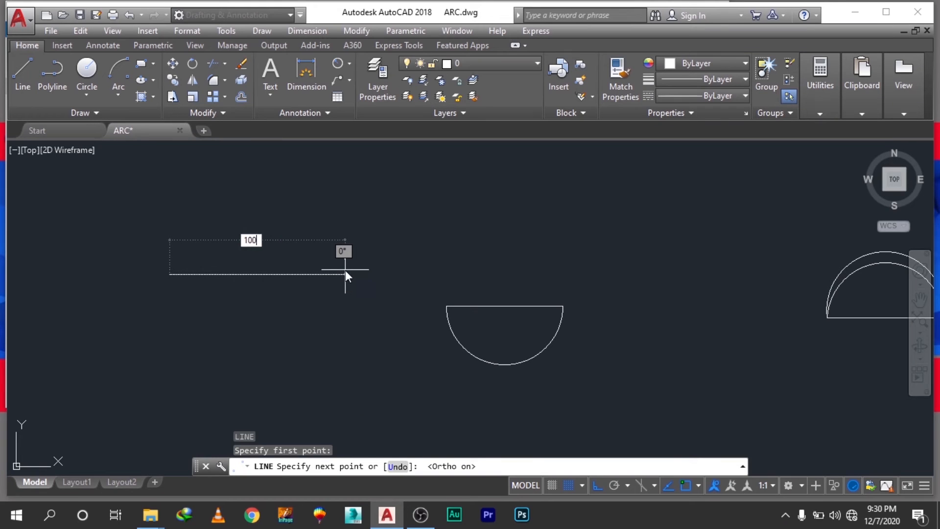
key("Return")
key("Escape")
middle_click_drag(213, 210, 340, 283)
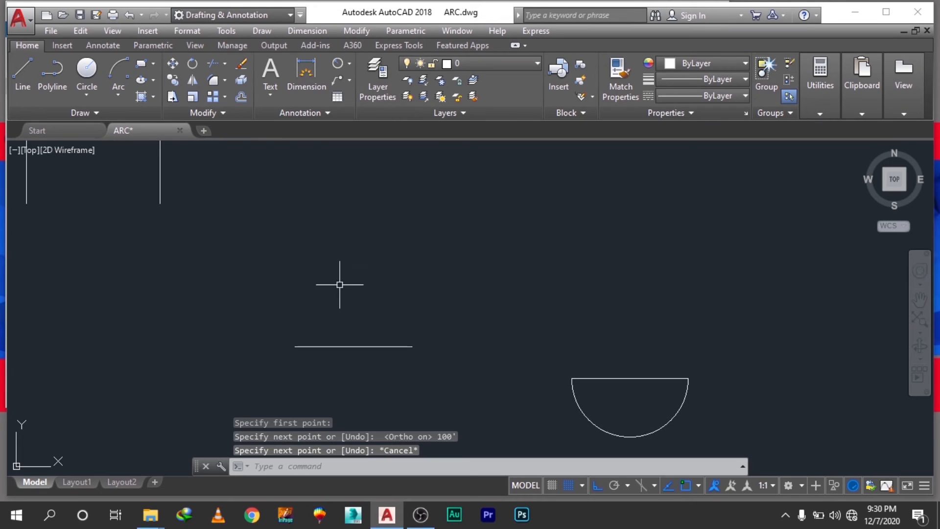
Step: Draw a Start, End, Direction arc above the newest line, from its left to its right endpoint, with the start tangent pointing straight up
left_click(117, 96)
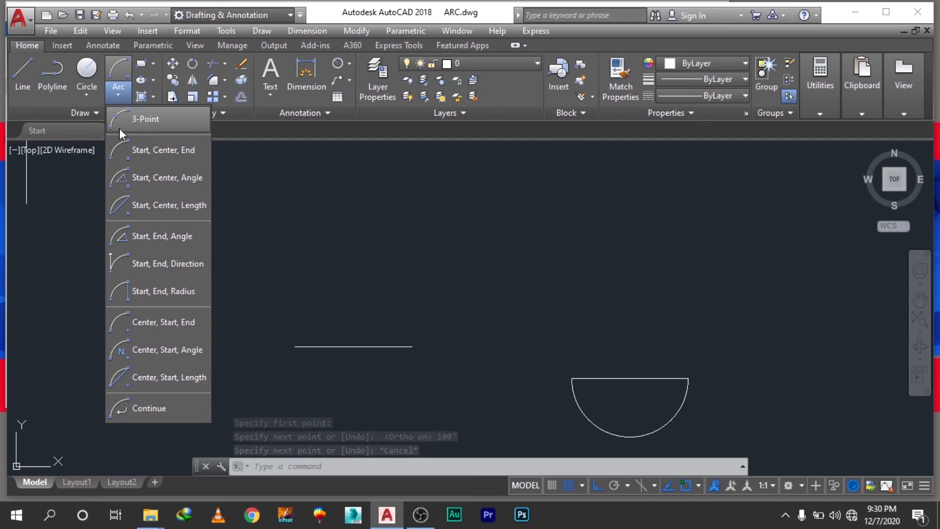
left_click(180, 265)
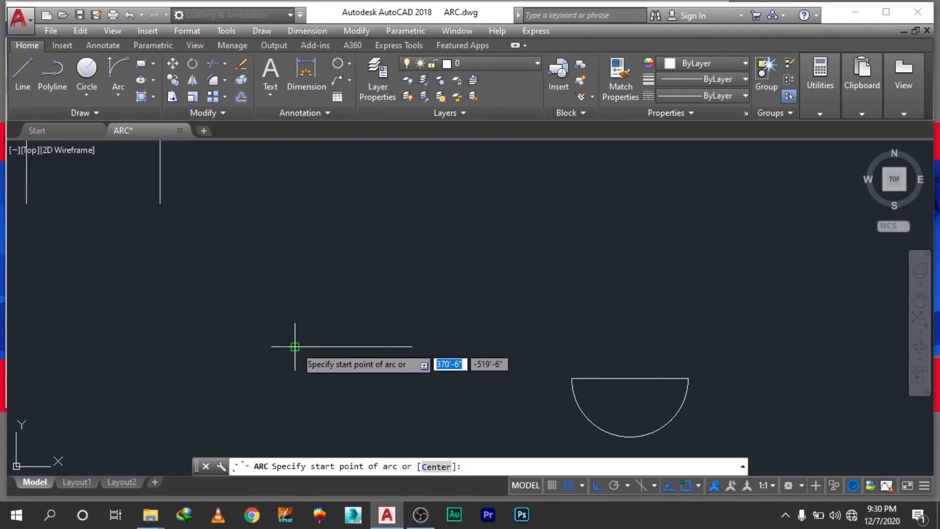
left_click(294, 347)
left_click(410, 347)
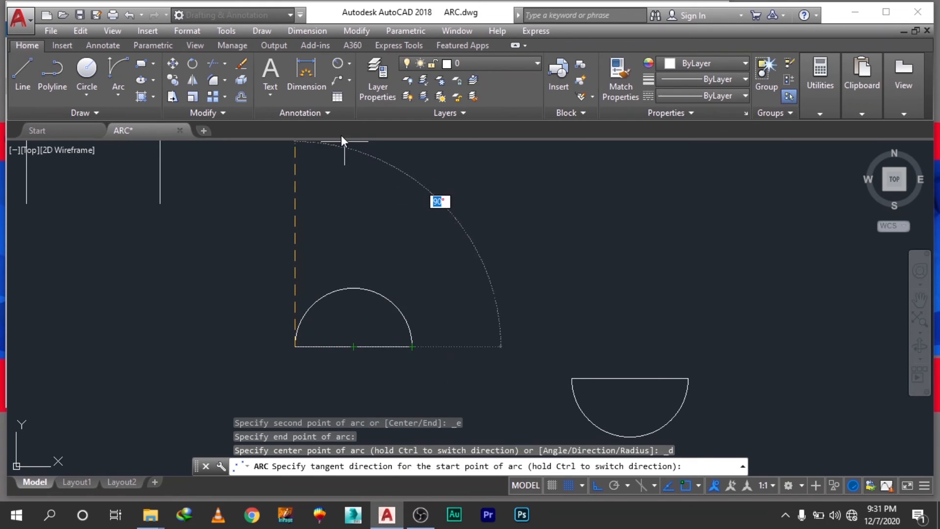
left_click(342, 254)
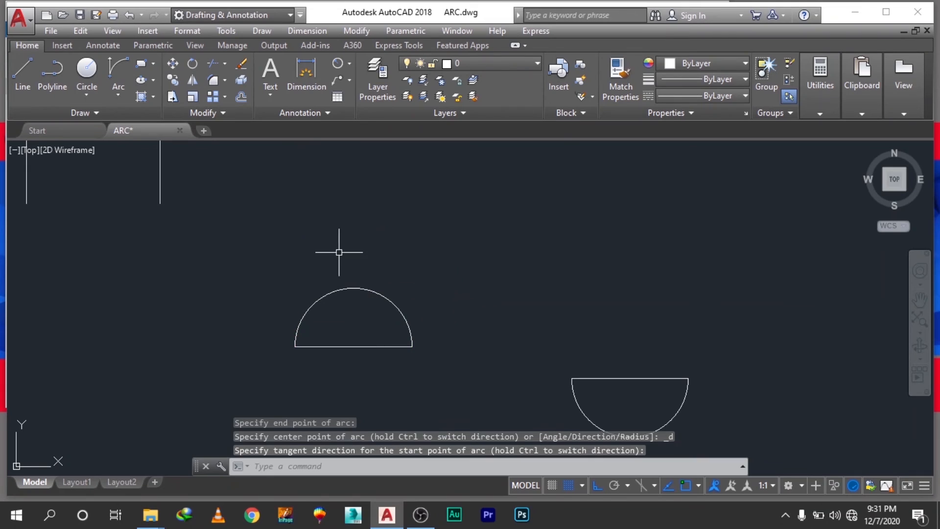
scroll(363, 306, "down", 2)
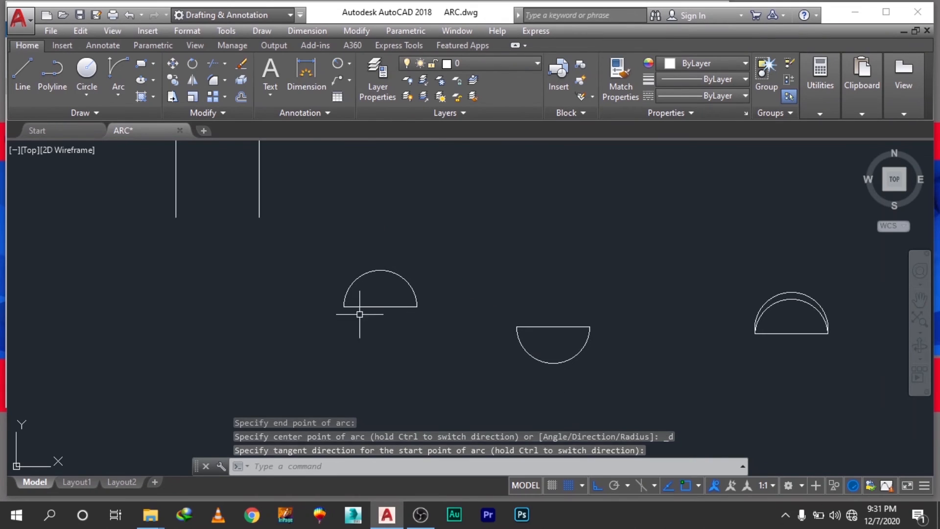
middle_click_drag(416, 306, 200, 288)
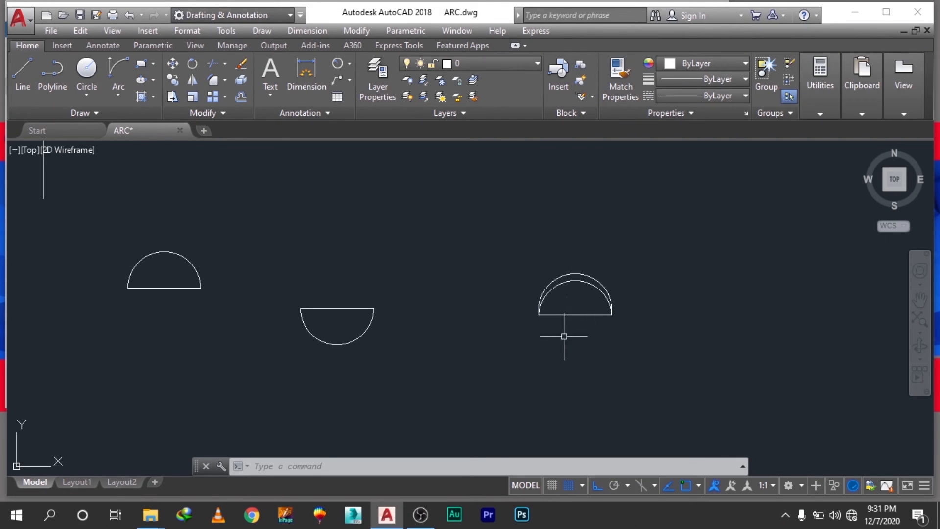
Step: Draw two separate vertical lines in the empty space right of the double arc, making the right one taller and starting higher
scroll(562, 345, "down", 2)
middle_click_drag(407, 336, 465, 319)
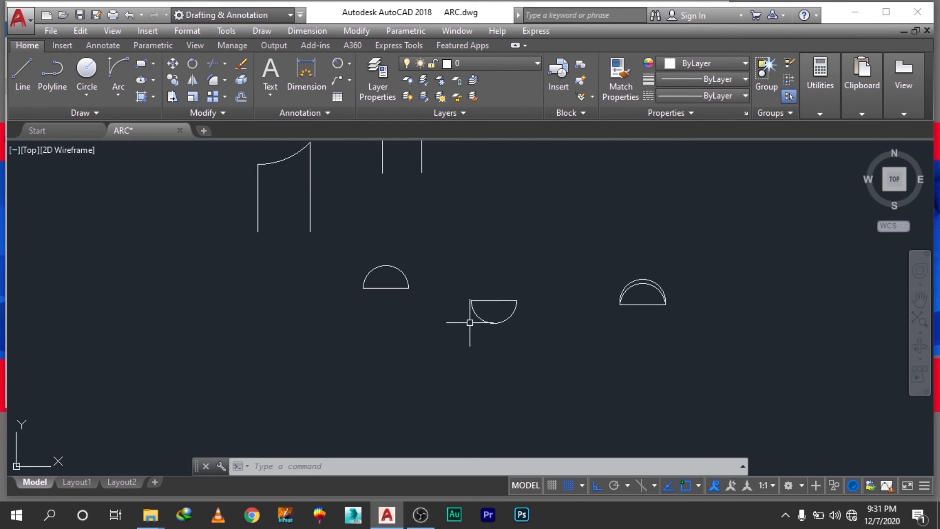
scroll(471, 318, "down", 2)
middle_click_drag(562, 317, 409, 333)
key("Escape")
key("Escape")
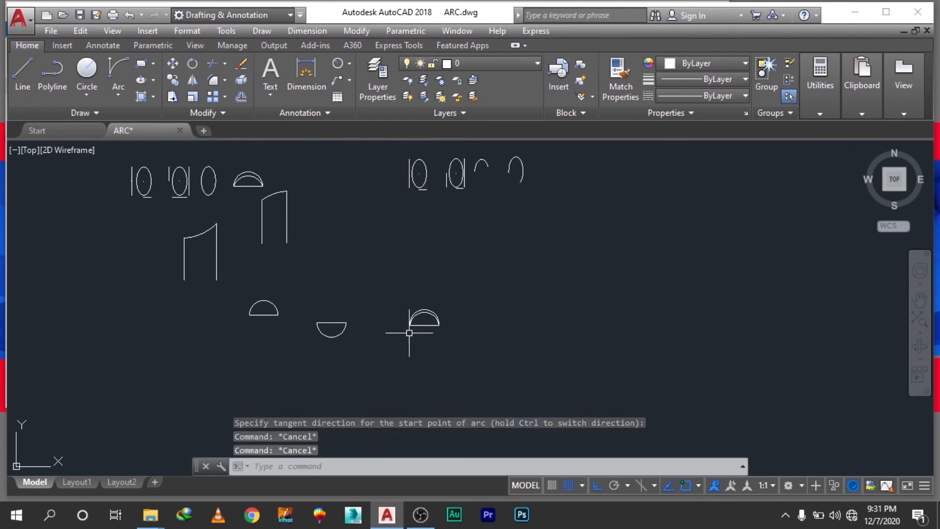
type("l")
key("Return")
left_click(556, 267)
left_click(557, 355)
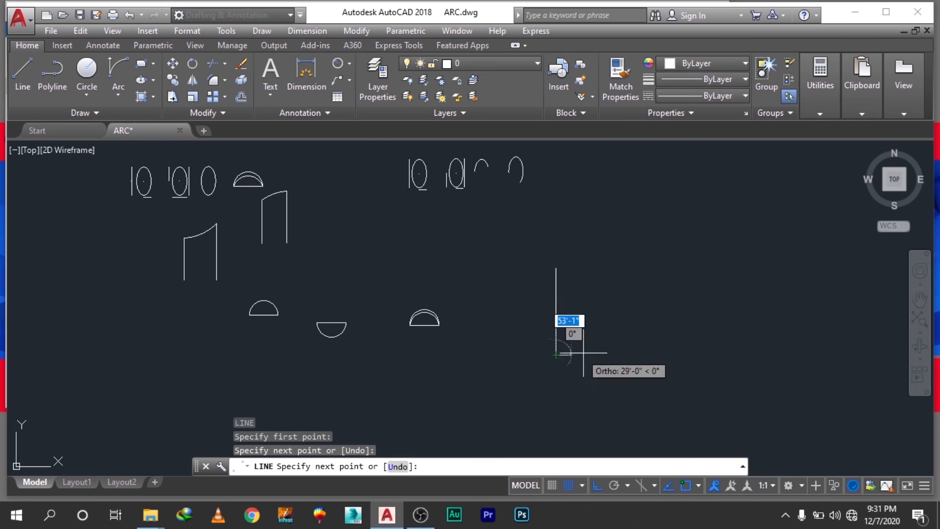
key("Return")
left_click(614, 240)
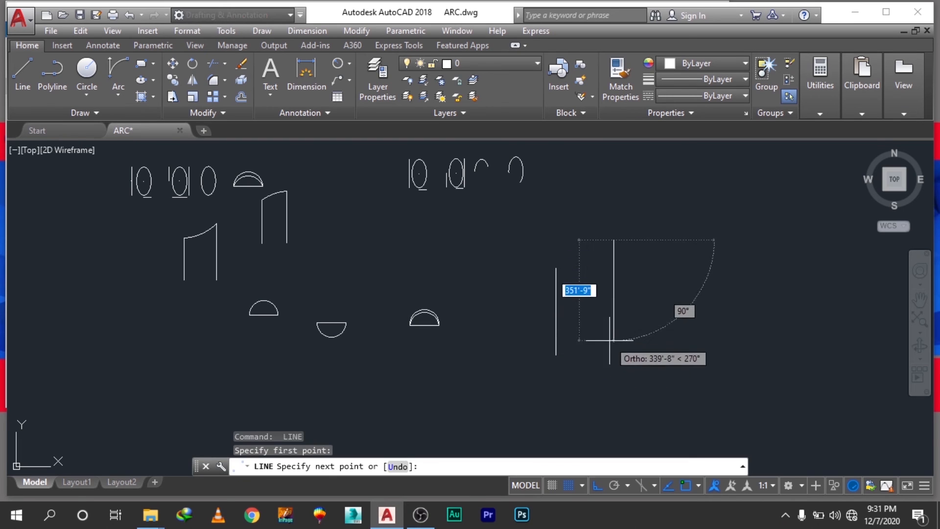
left_click(611, 352)
key("Escape")
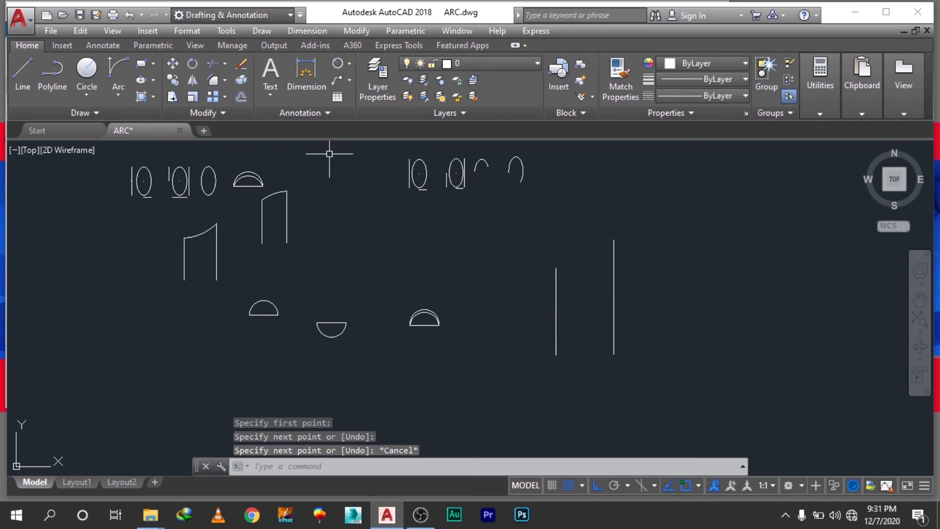
Step: Draw a Start, End, Direction arc from the taller line's upper endpoint to the shorter line's upper endpoint, with a 180° start tangent
left_click(122, 67)
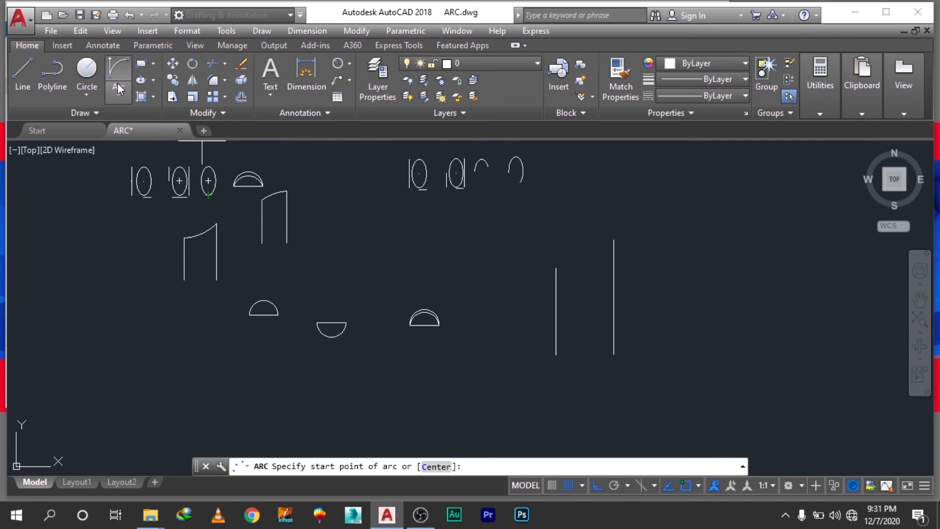
left_click(614, 240)
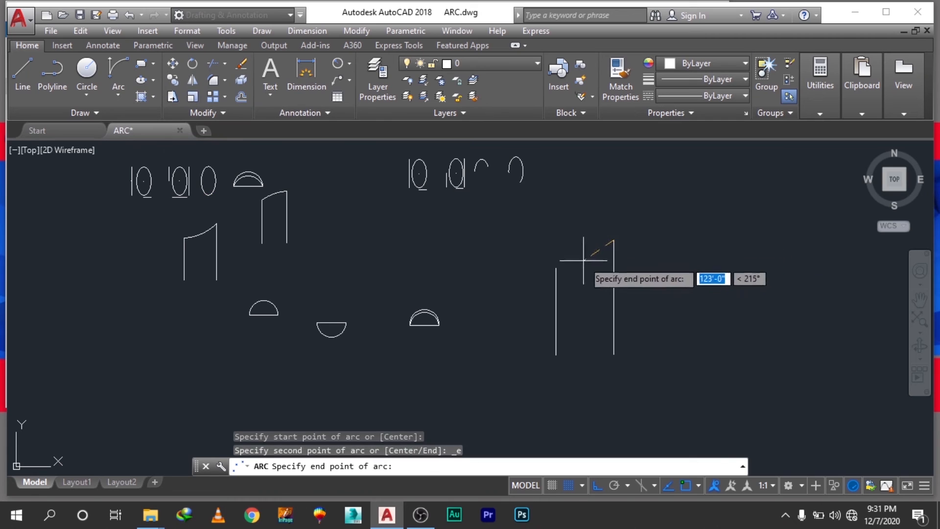
left_click(556, 268)
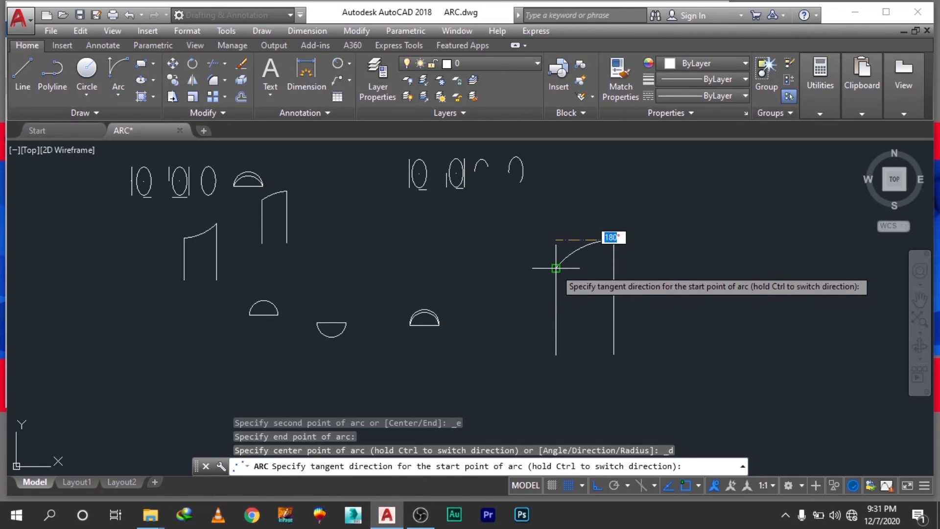
type("180")
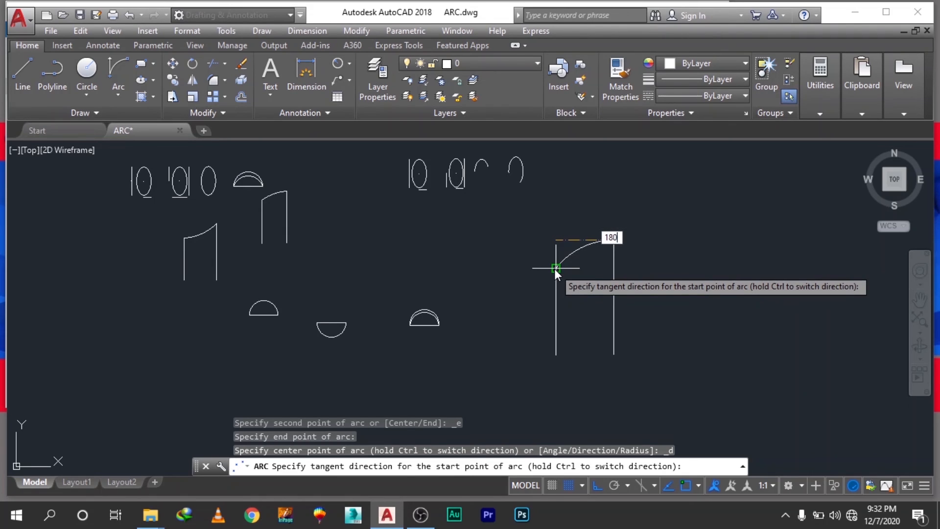
key("Return")
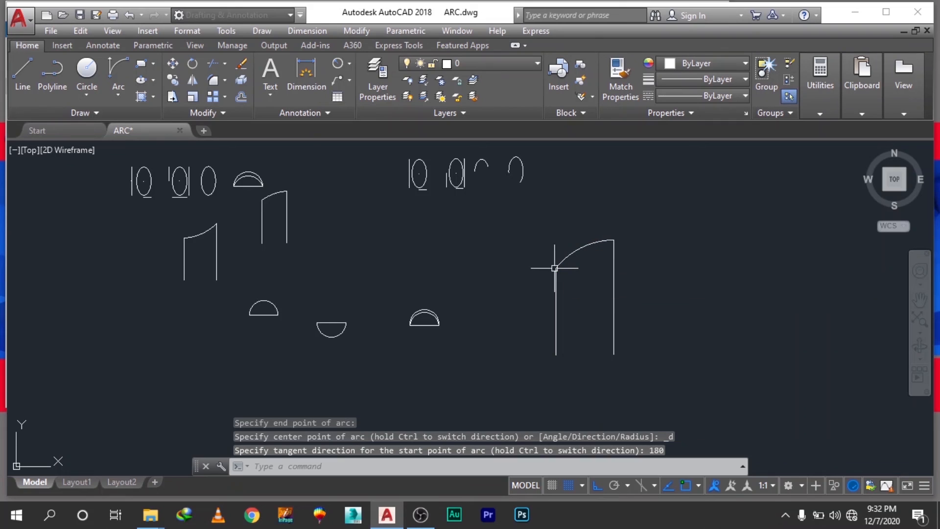
Step: Draw another pair of vertical lines right of the arched pair, with the right line starting higher than the left one
middle_click_drag(661, 284, 550, 319)
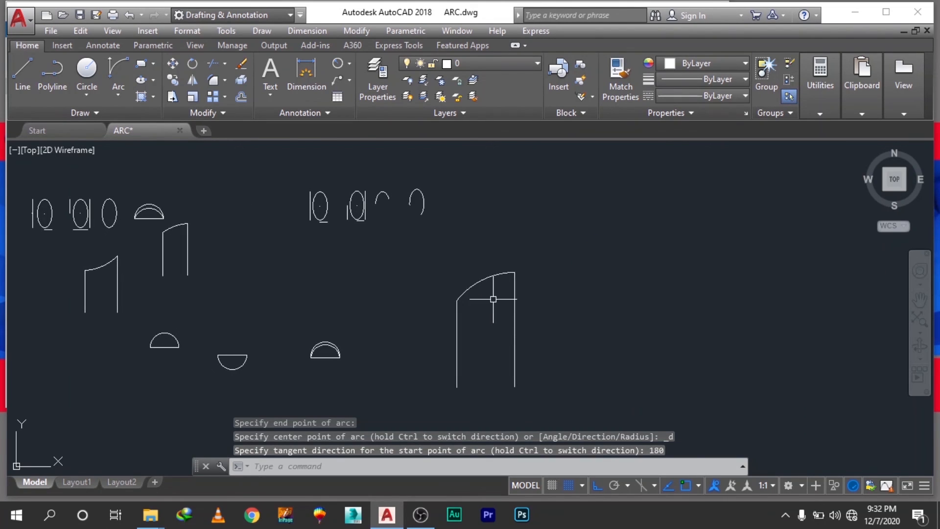
scroll(493, 300, "up", 2)
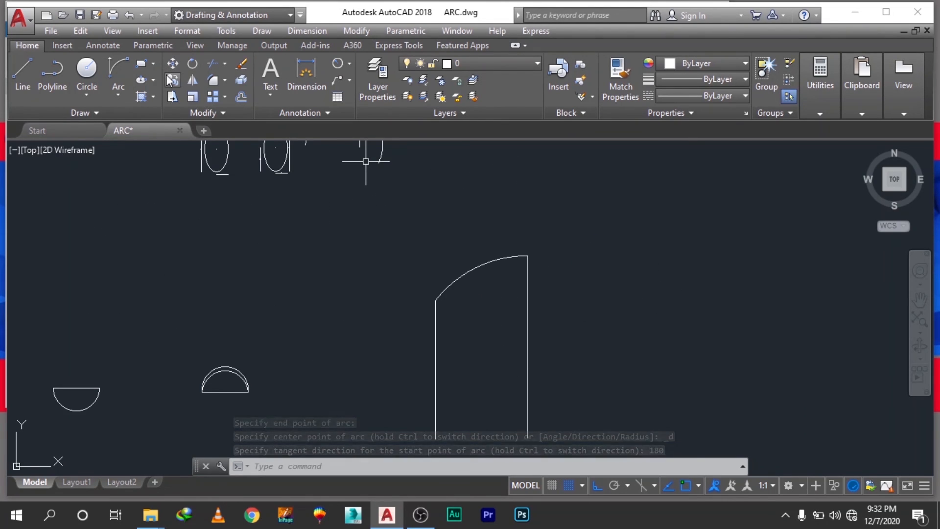
scroll(529, 263, "down", 2)
middle_click_drag(529, 263, 392, 195)
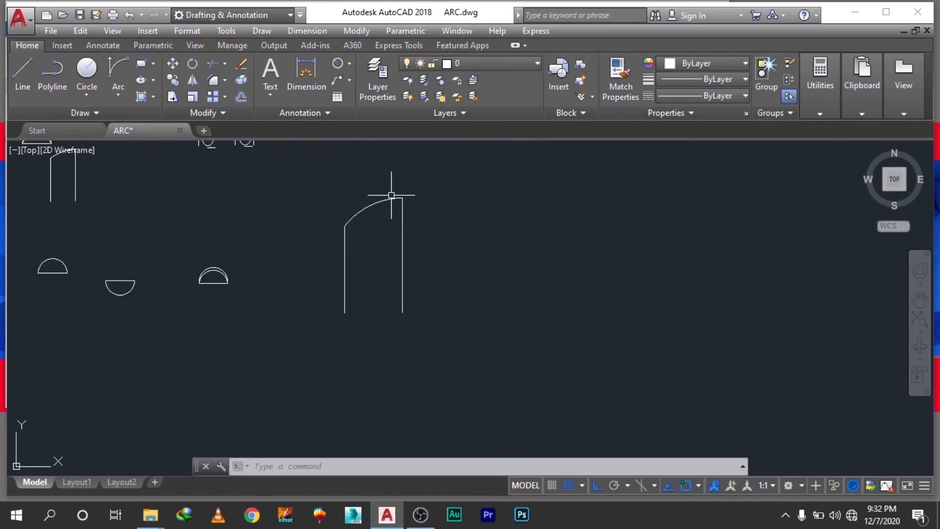
type("line")
key("Return")
left_click(469, 199)
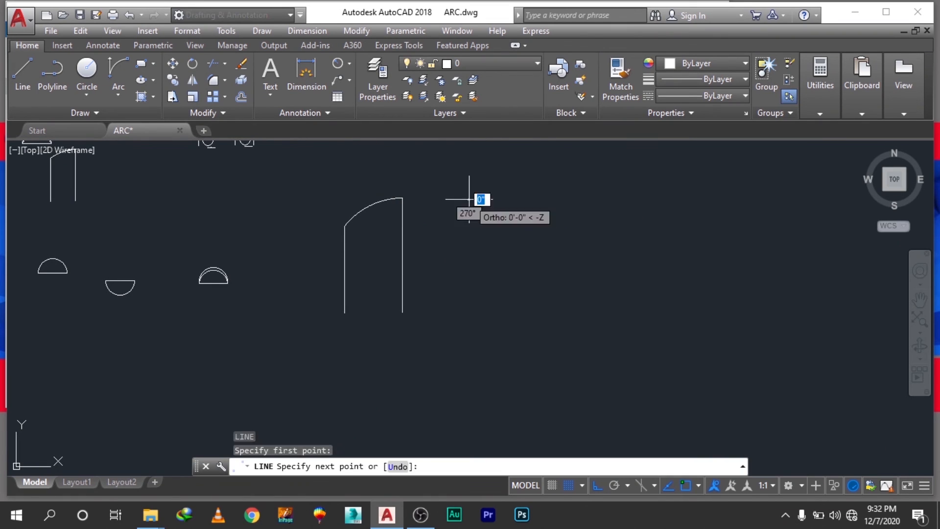
left_click(548, 304)
key("Return")
Step: Draw a Start, End, Direction arc from the new pair's shorter line top to its taller line top, with a 0° start tangent
middle_click_drag(423, 205, 360, 262)
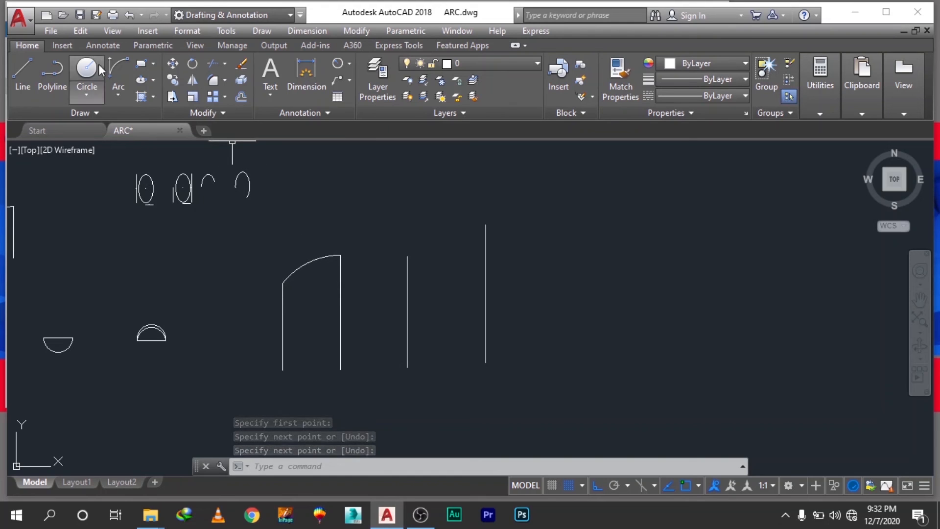
left_click(118, 71)
left_click(407, 256)
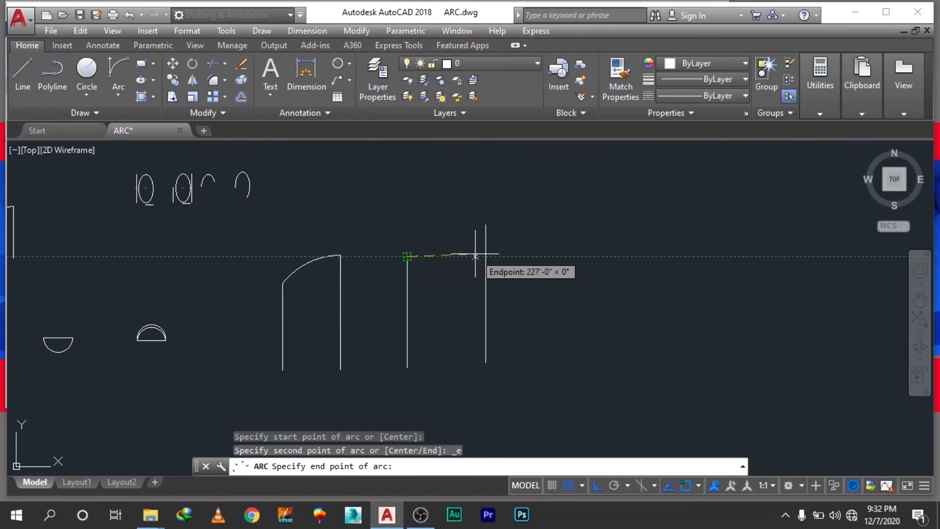
left_click(486, 225)
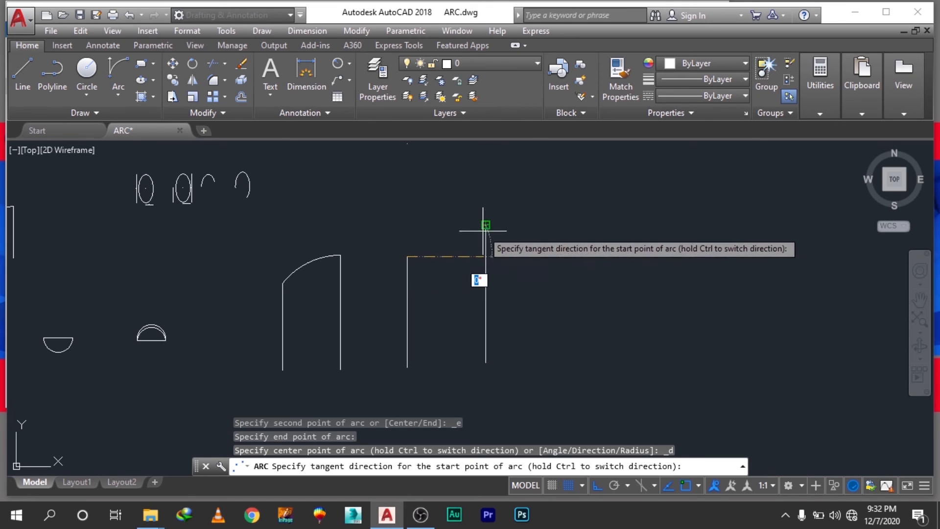
left_click(496, 206)
scroll(452, 273, "down", 4)
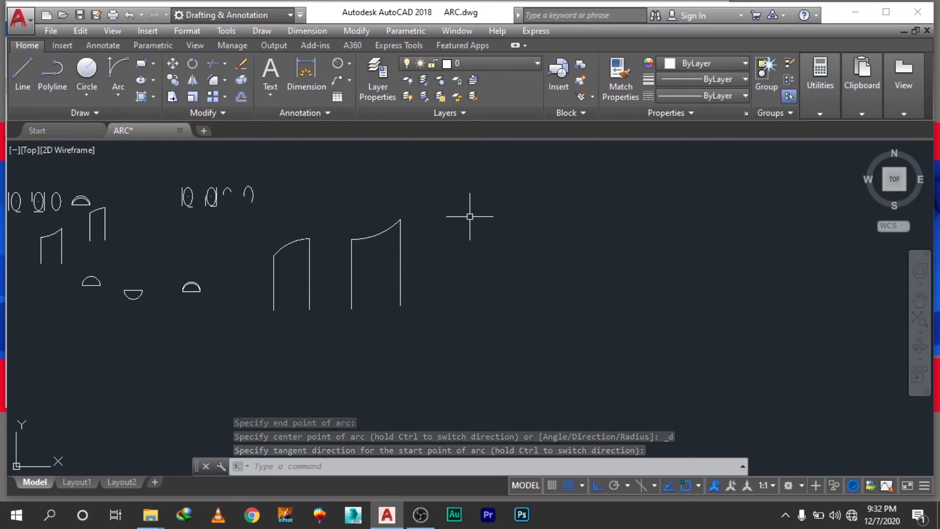
key("Return")
left_click(612, 256)
left_click(579, 294)
key("Escape")
key("Escape")
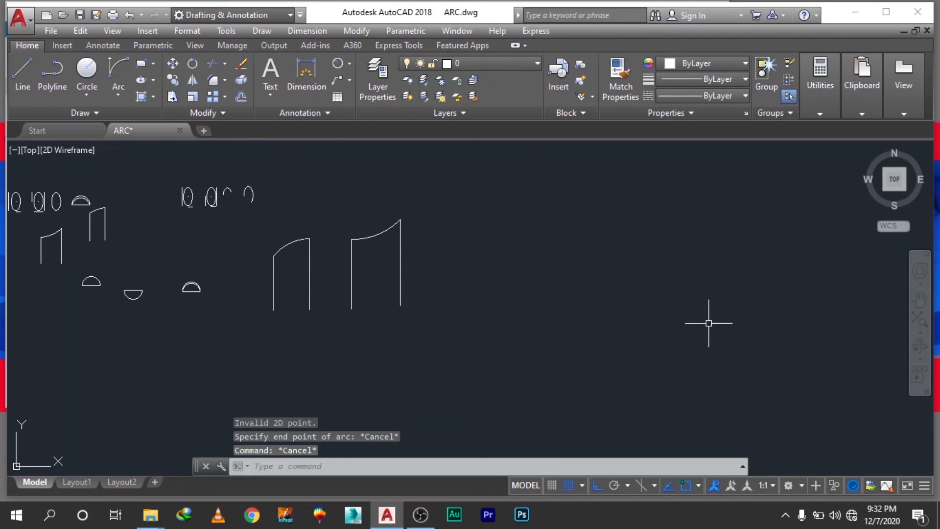
Step: Draw a third pair of vertical lines in the empty space farther right, with the right line taller than the left one
type("l")
key("Return")
left_click(596, 212)
left_click(596, 336)
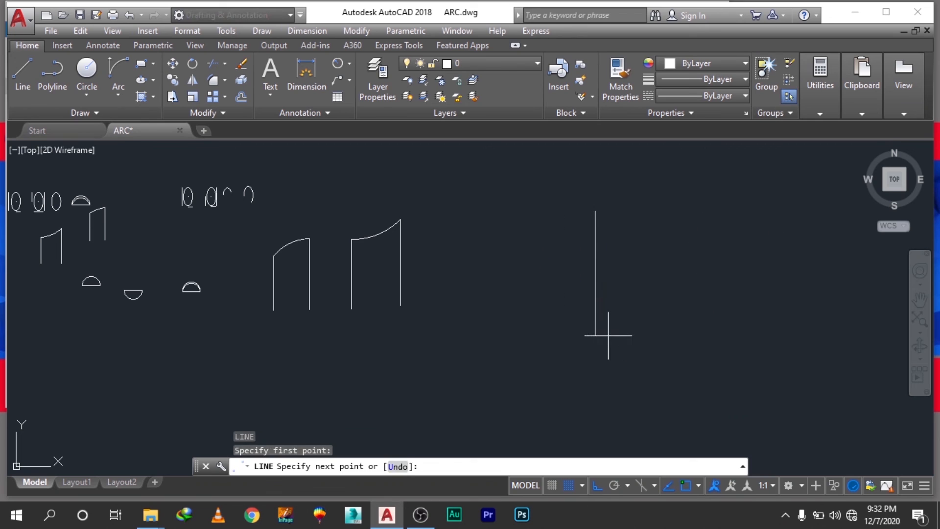
key("Return")
key("Return")
left_click(517, 237)
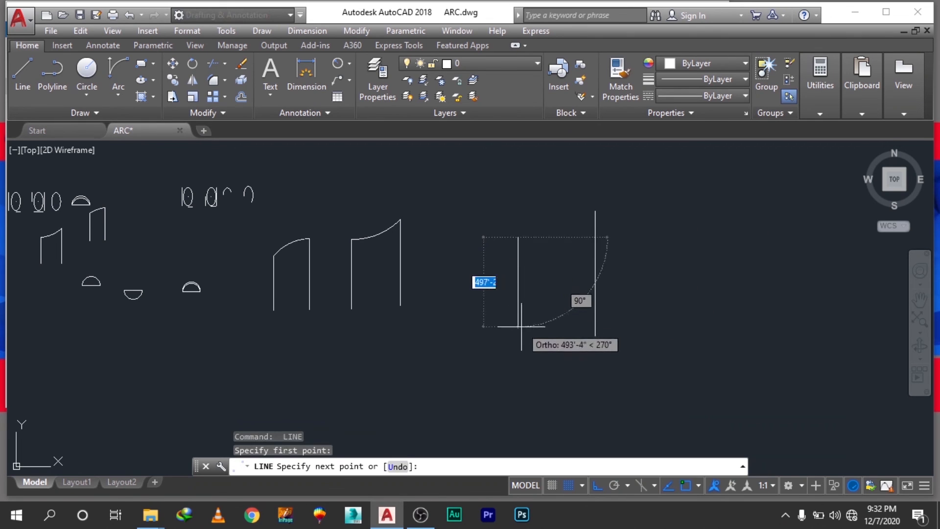
left_click(517, 328)
key("Escape")
Step: Draw a Start, End, Direction arc from the third pair's taller line top to its shorter line top, with a 180° start tangent
left_click(116, 46)
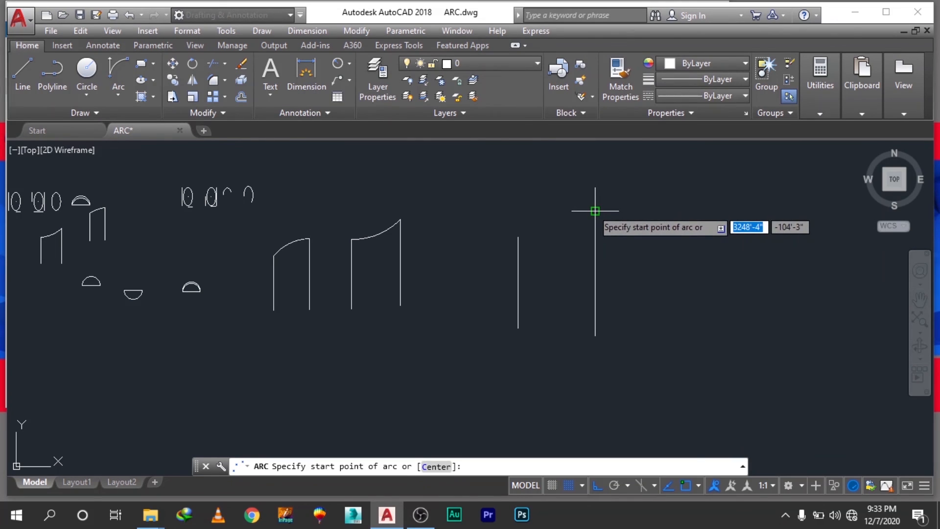
left_click(595, 210)
left_click(518, 237)
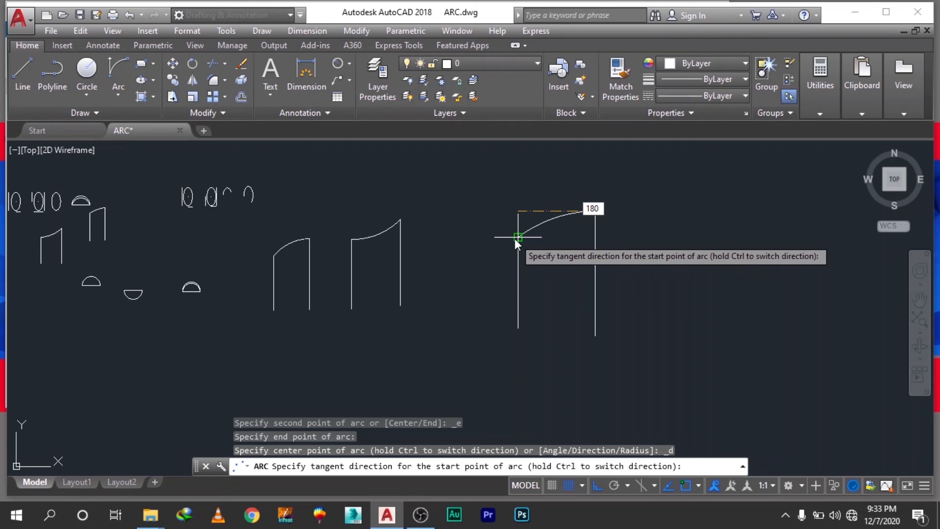
key("Return")
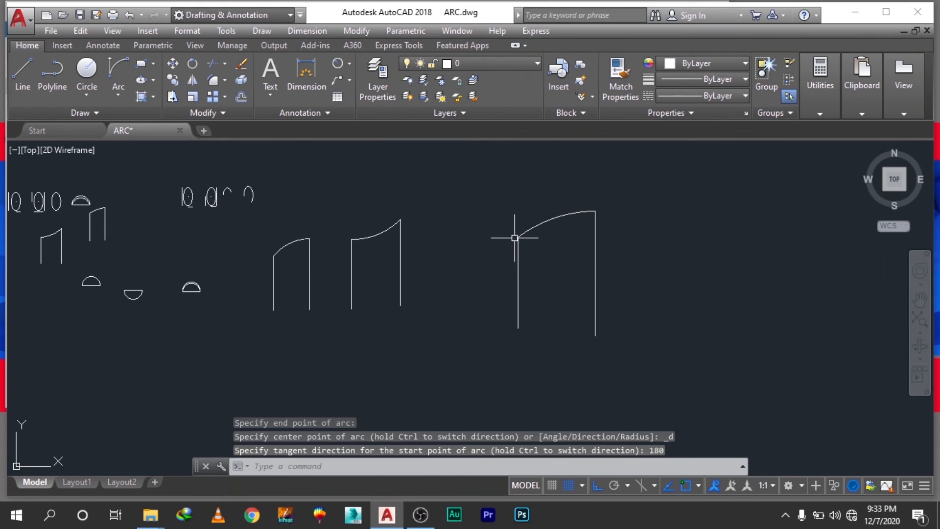
scroll(568, 273, "down", 3)
scroll(585, 276, "up", 3)
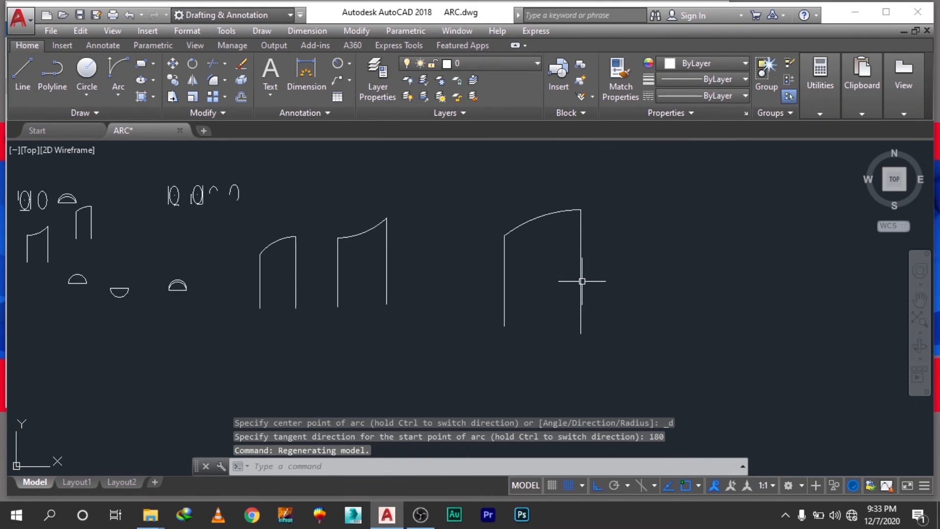
scroll(582, 281, "down", 2)
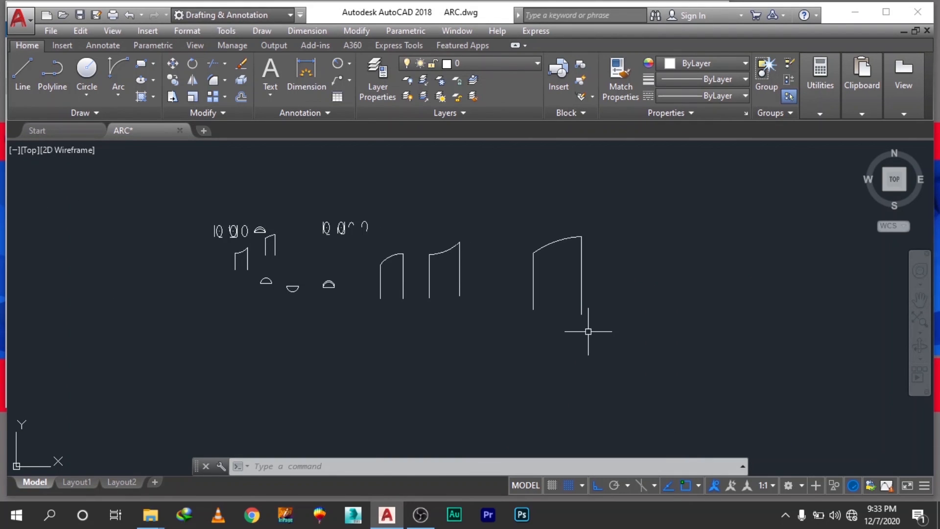